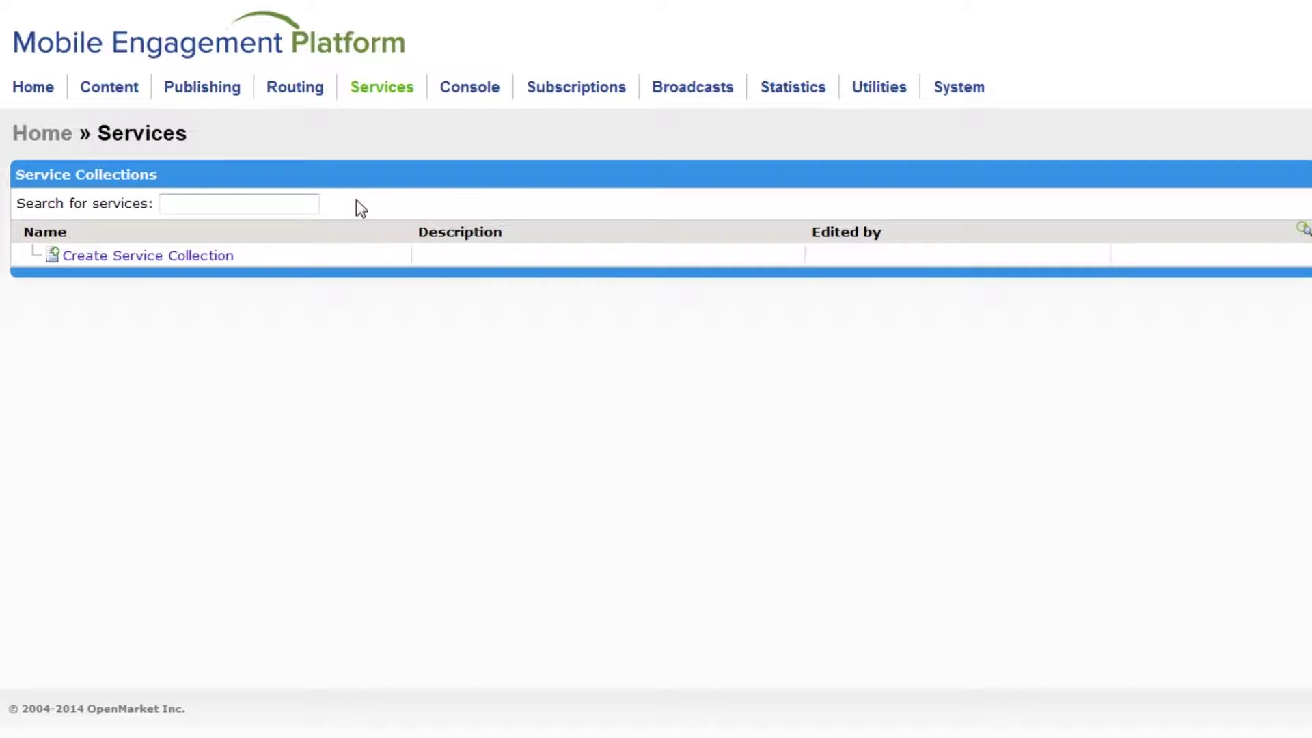
Create a service collection named 'My Alert Services'.
left_click(194, 262)
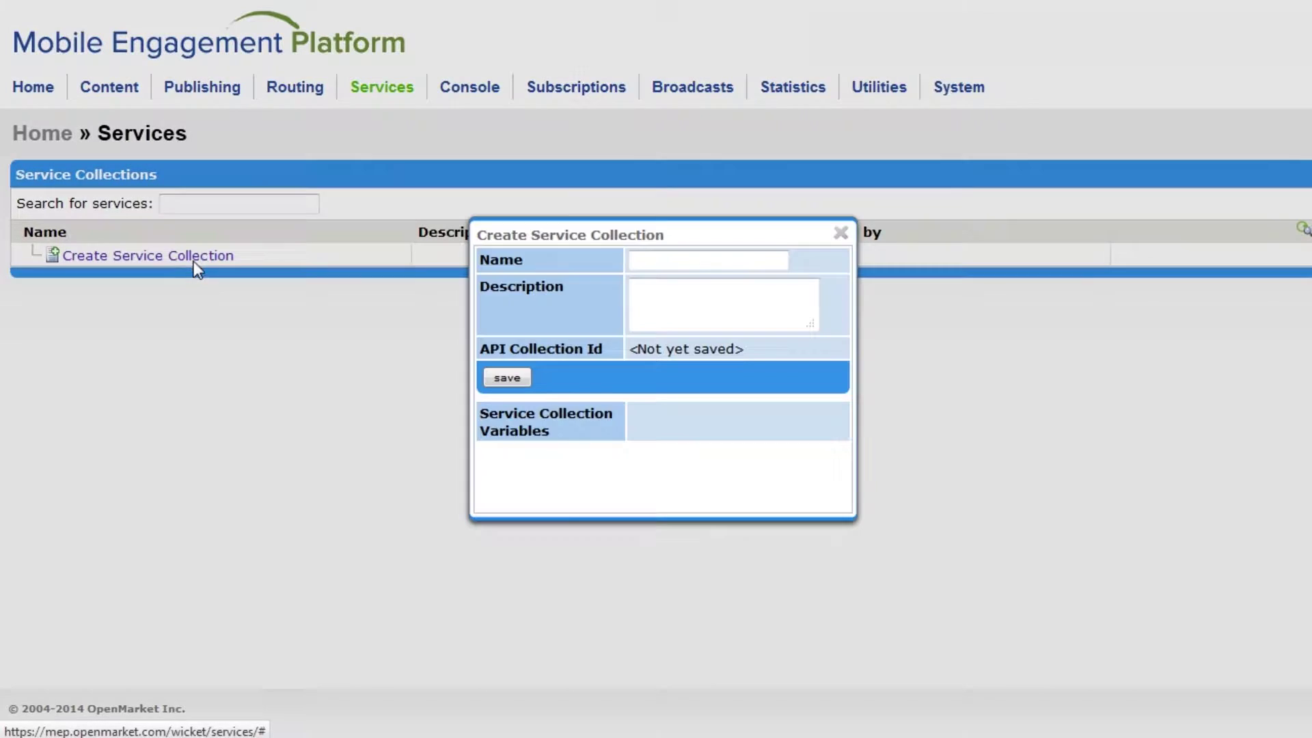
left_click(681, 260)
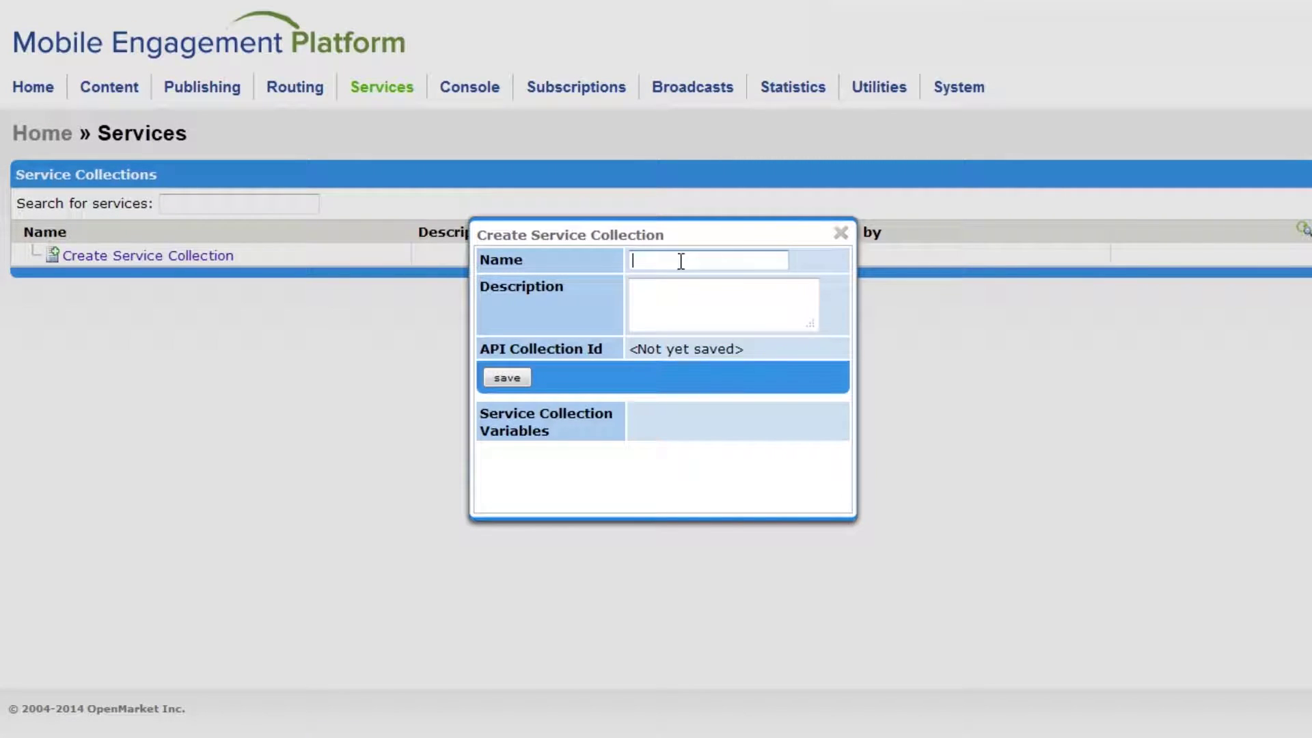
type("My Alert")
type(" Services")
left_click(516, 378)
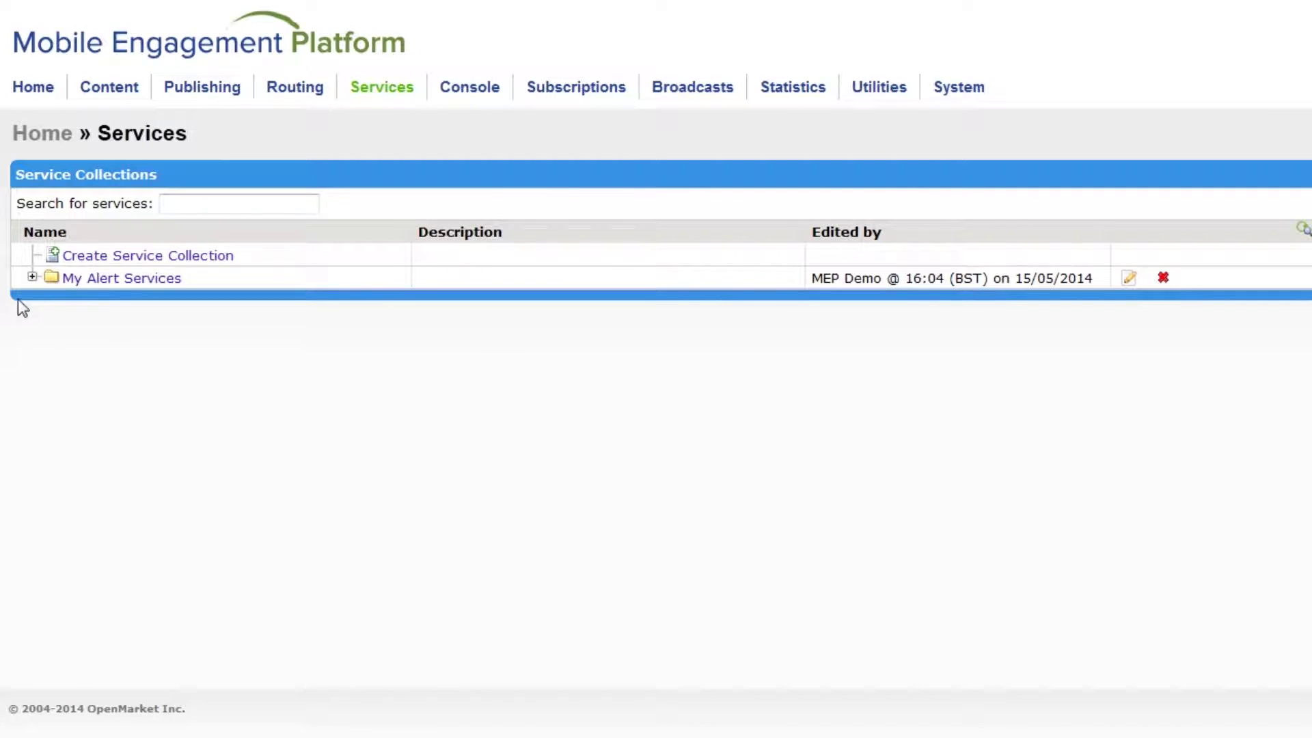
Start a new service in My Alert Services using the Custom template.
left_click(32, 277)
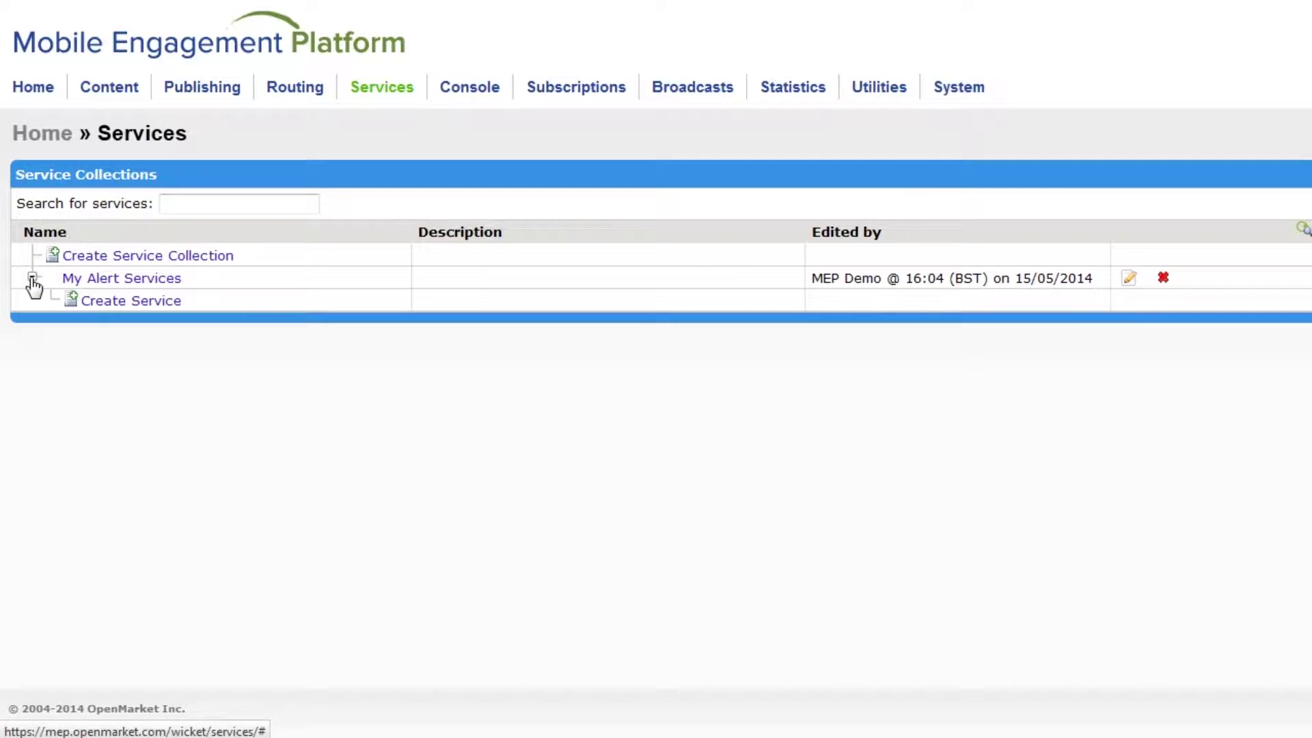
left_click(151, 311)
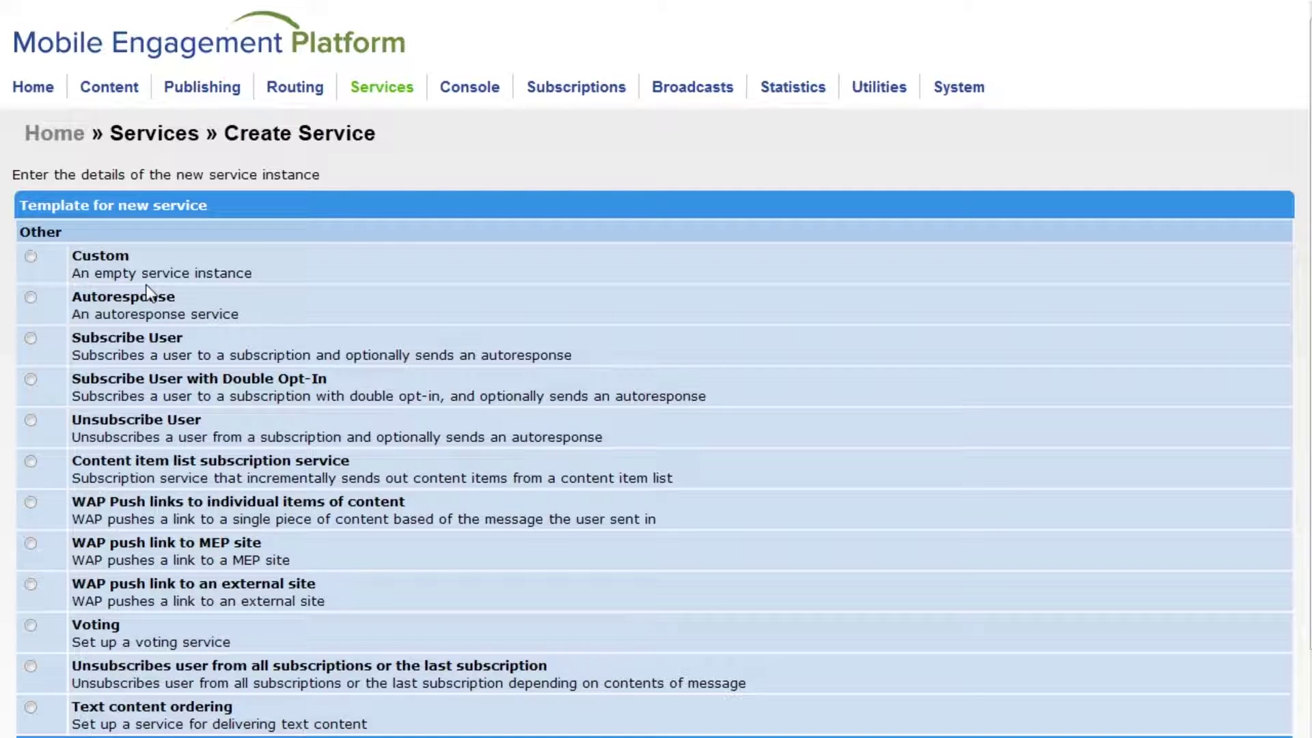
left_click(31, 257)
scroll(178, 405, "down", 2)
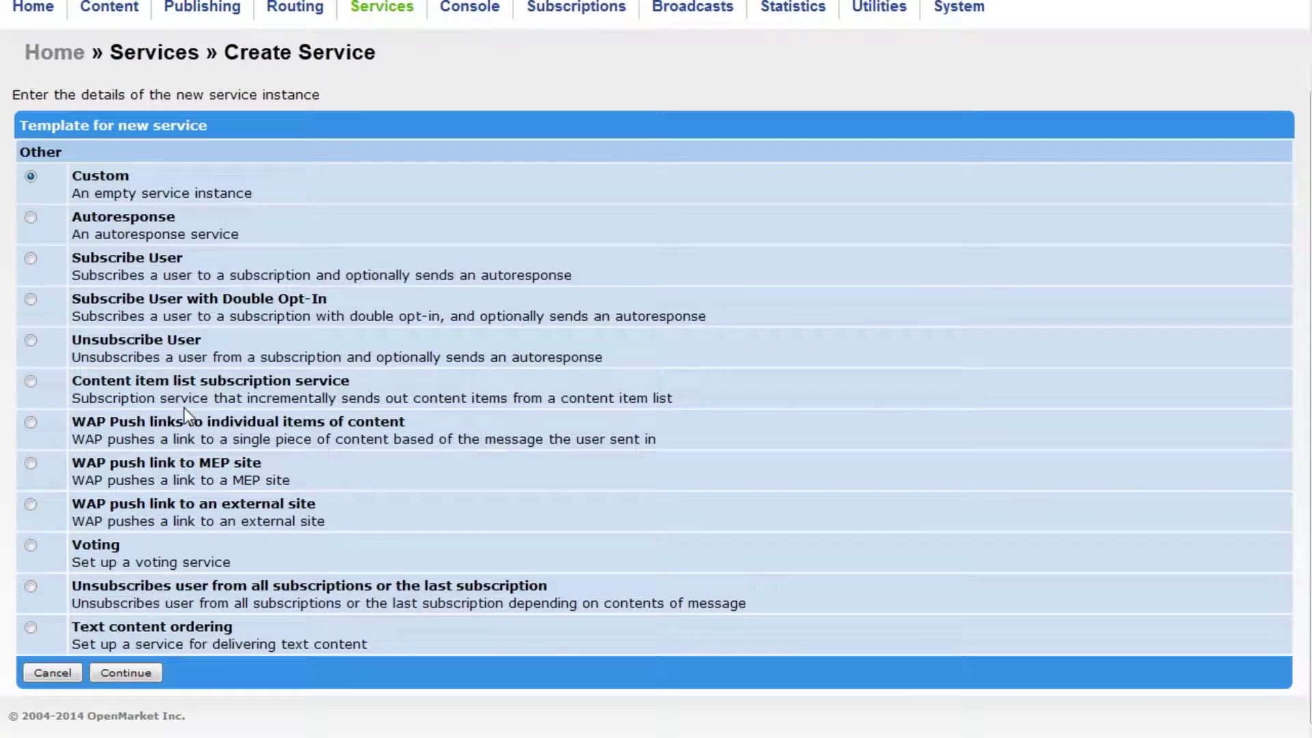
Name the custom service 'MEP Alerts' and save it.
left_click(140, 673)
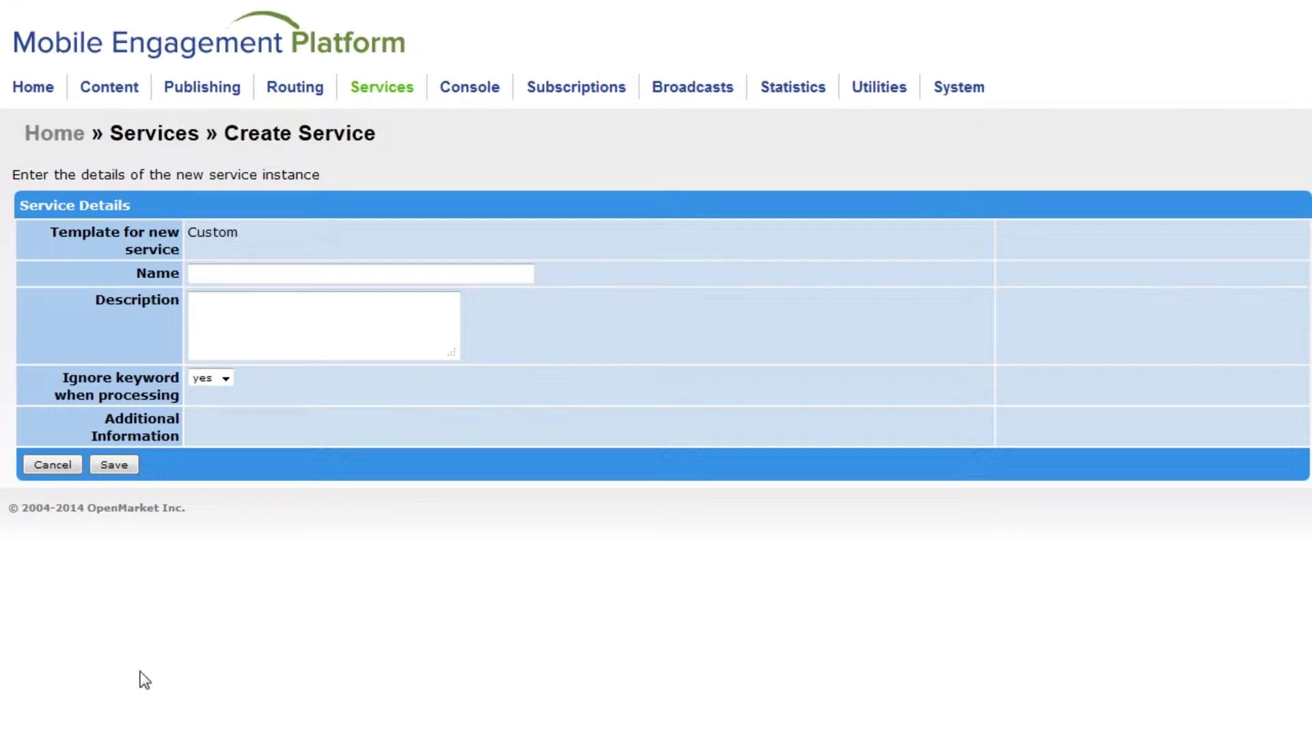
left_click(273, 271)
type("MEP Alerts")
left_click(114, 465)
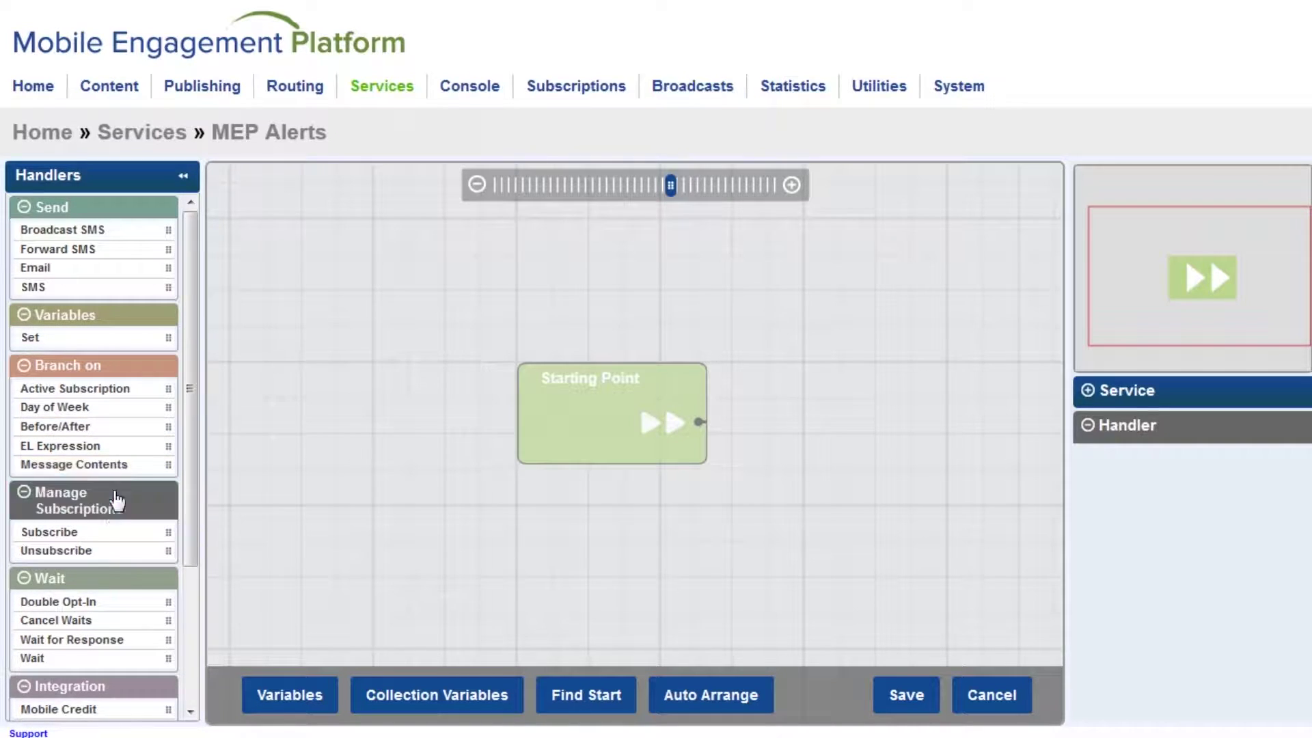
Place a Subscribe handler on the canvas and link Starting Point to it.
left_click_drag(106, 532, 718, 385)
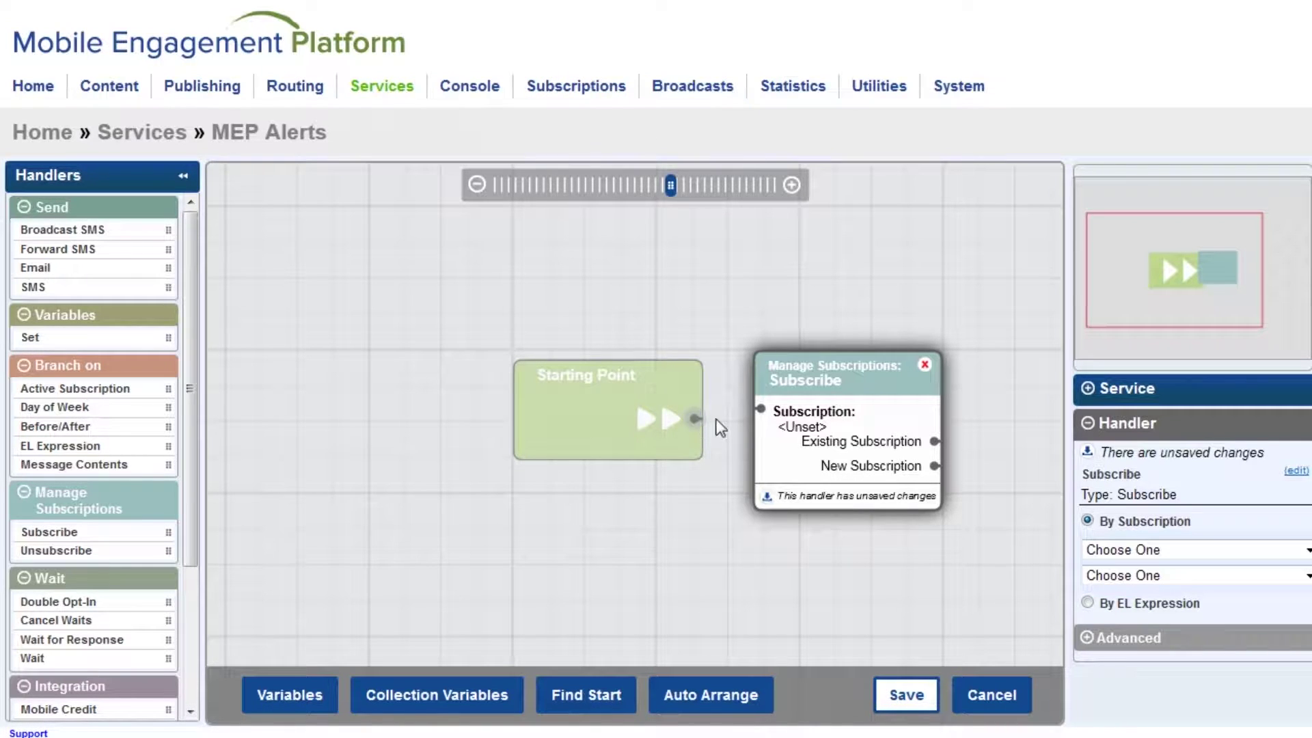
left_click_drag(696, 418, 762, 410)
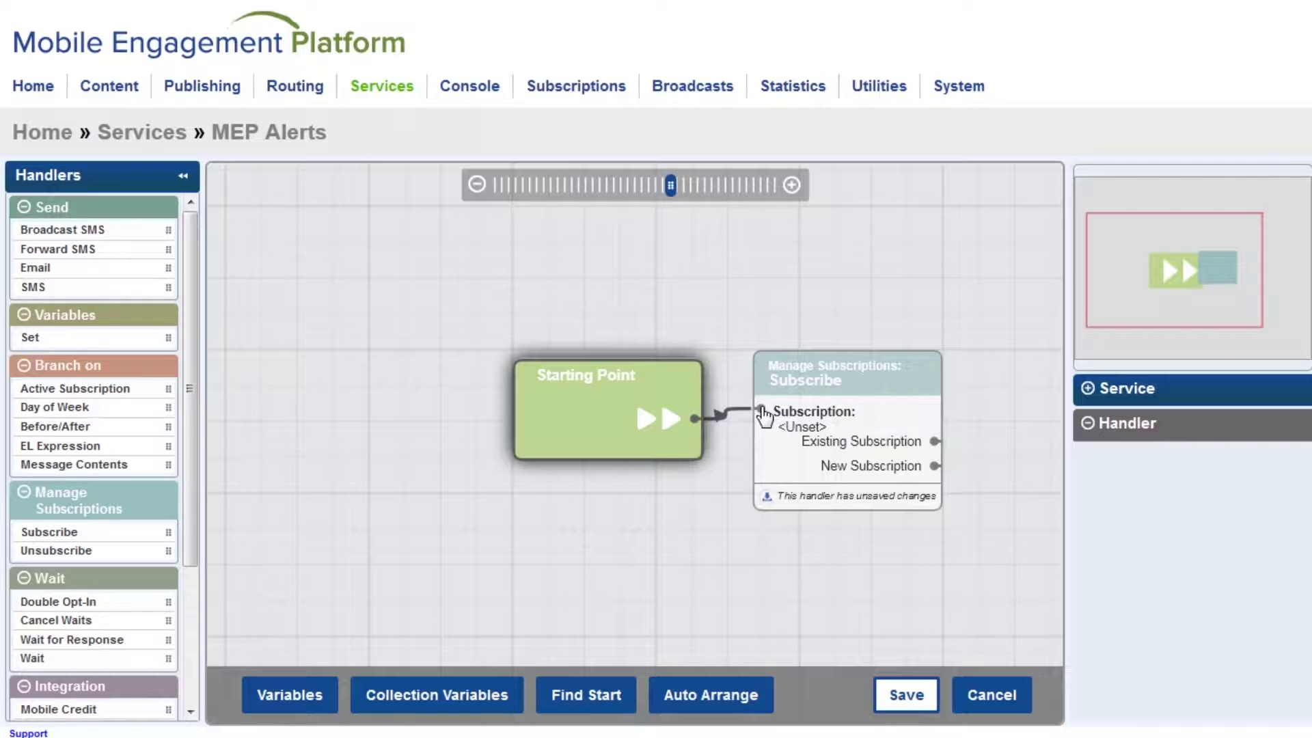
Point the Subscribe handler at My Mailing List in My Subscription Collection.
left_click(820, 397)
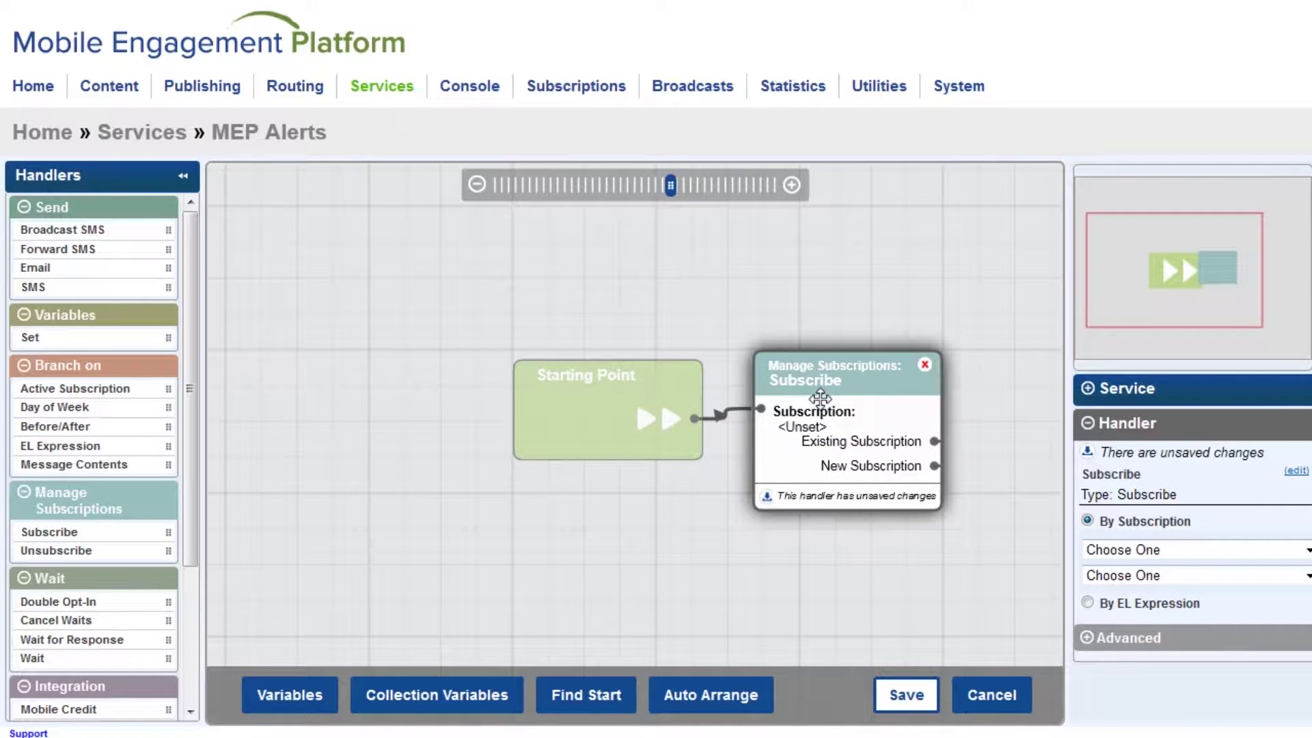
left_click(1087, 550)
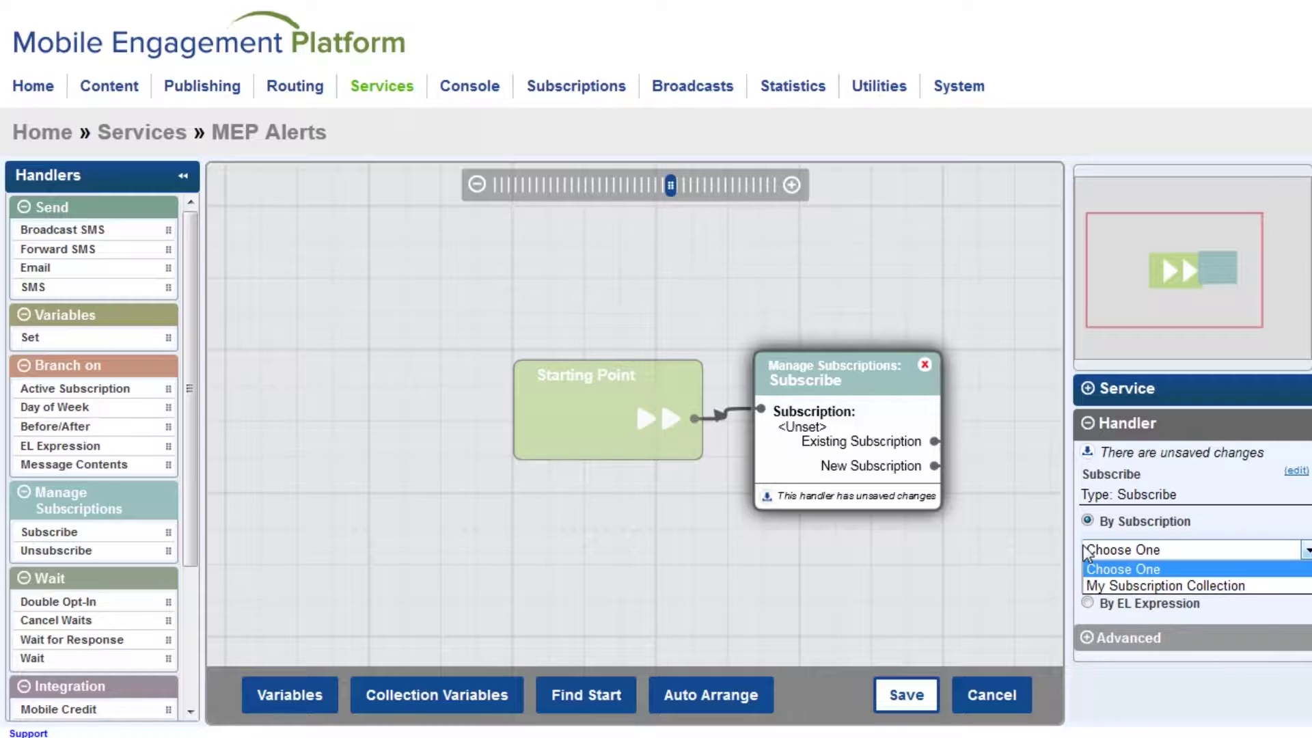
left_click(1128, 586)
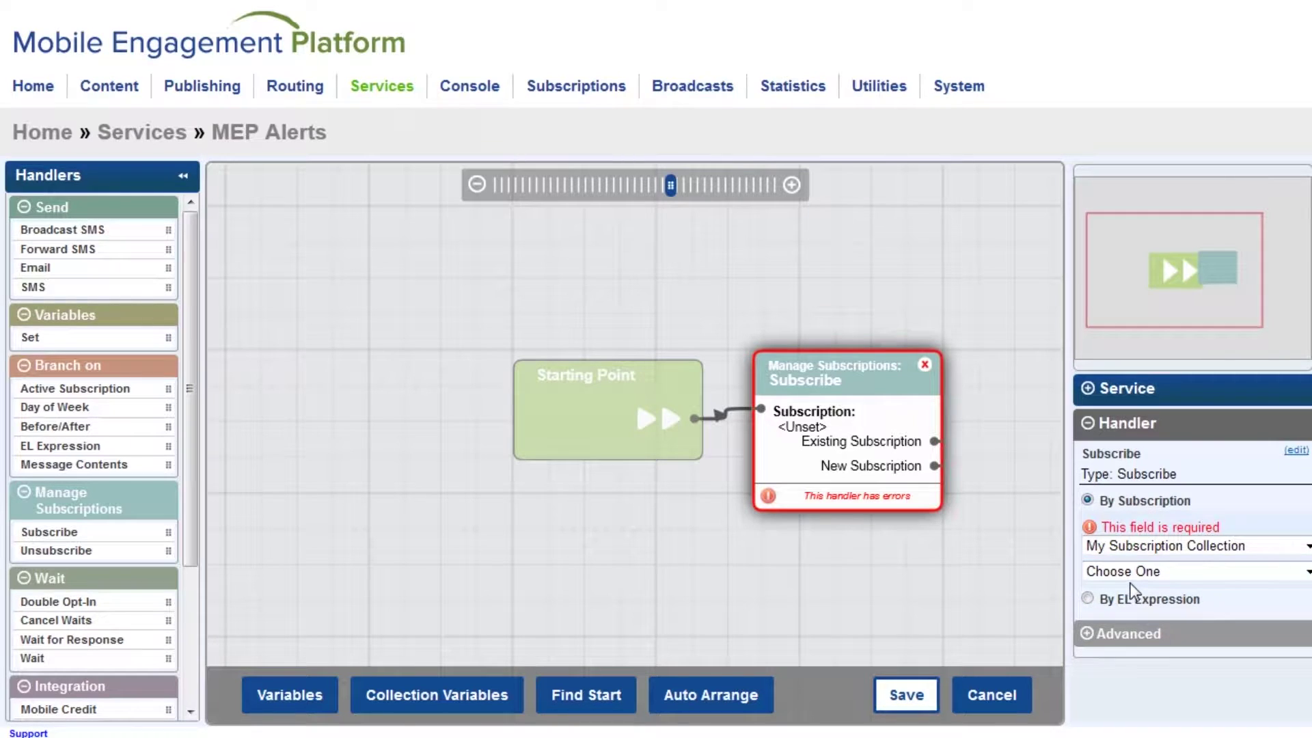
left_click(1137, 579)
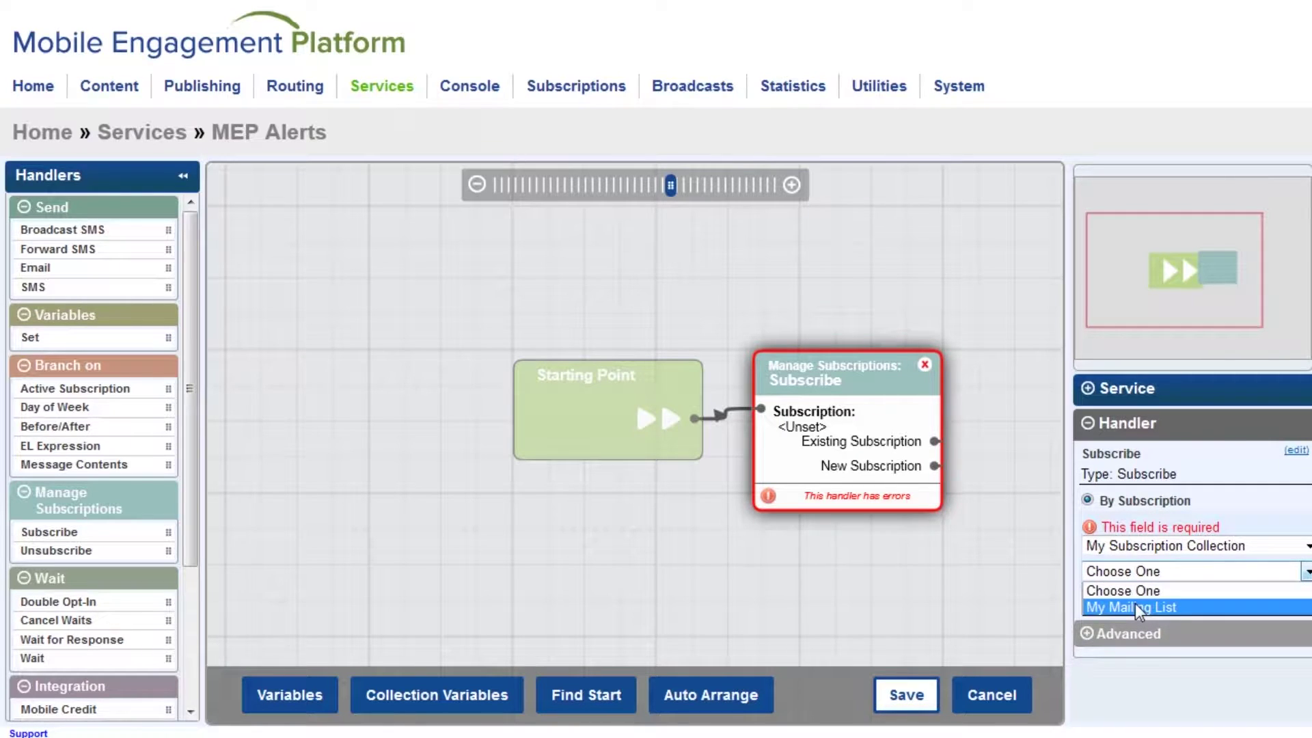
left_click(1134, 607)
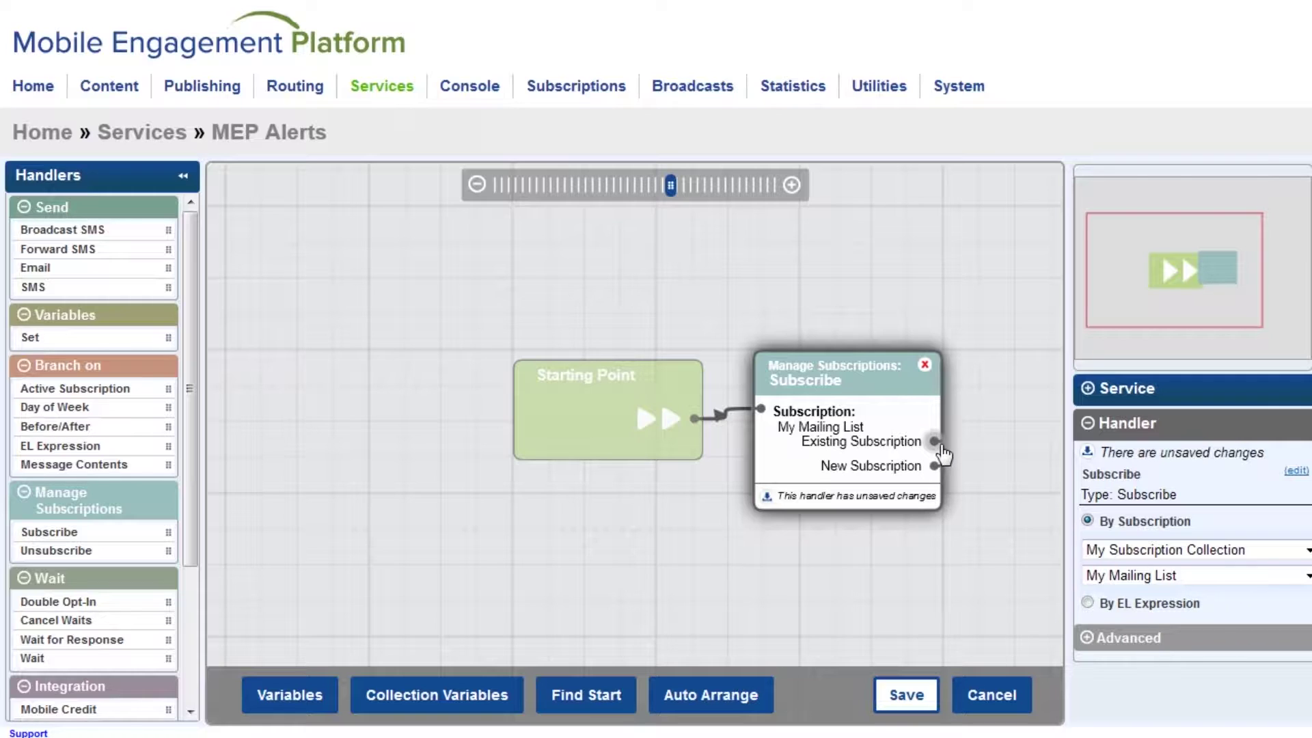
mouse_move(935, 442)
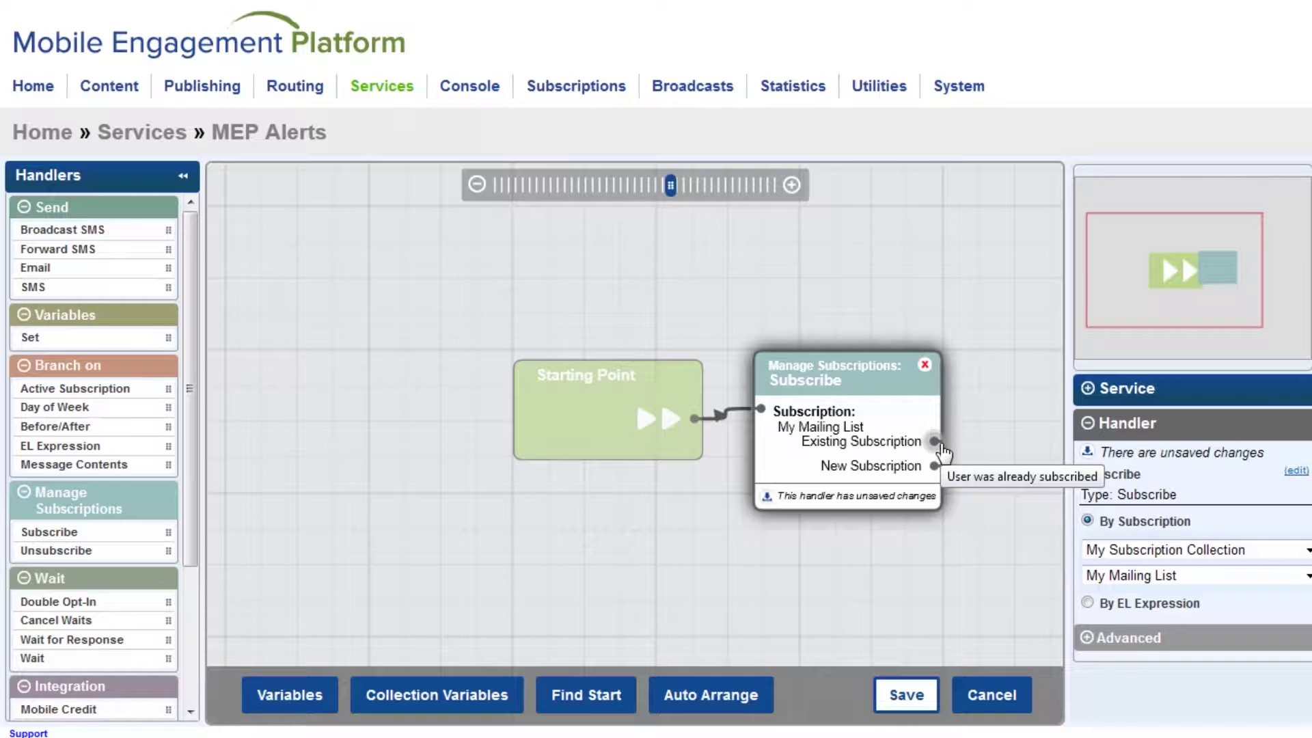
mouse_move(599, 286)
left_mouse_down()
mouse_move(518, 271)
mouse_move(274, 286)
left_mouse_up()
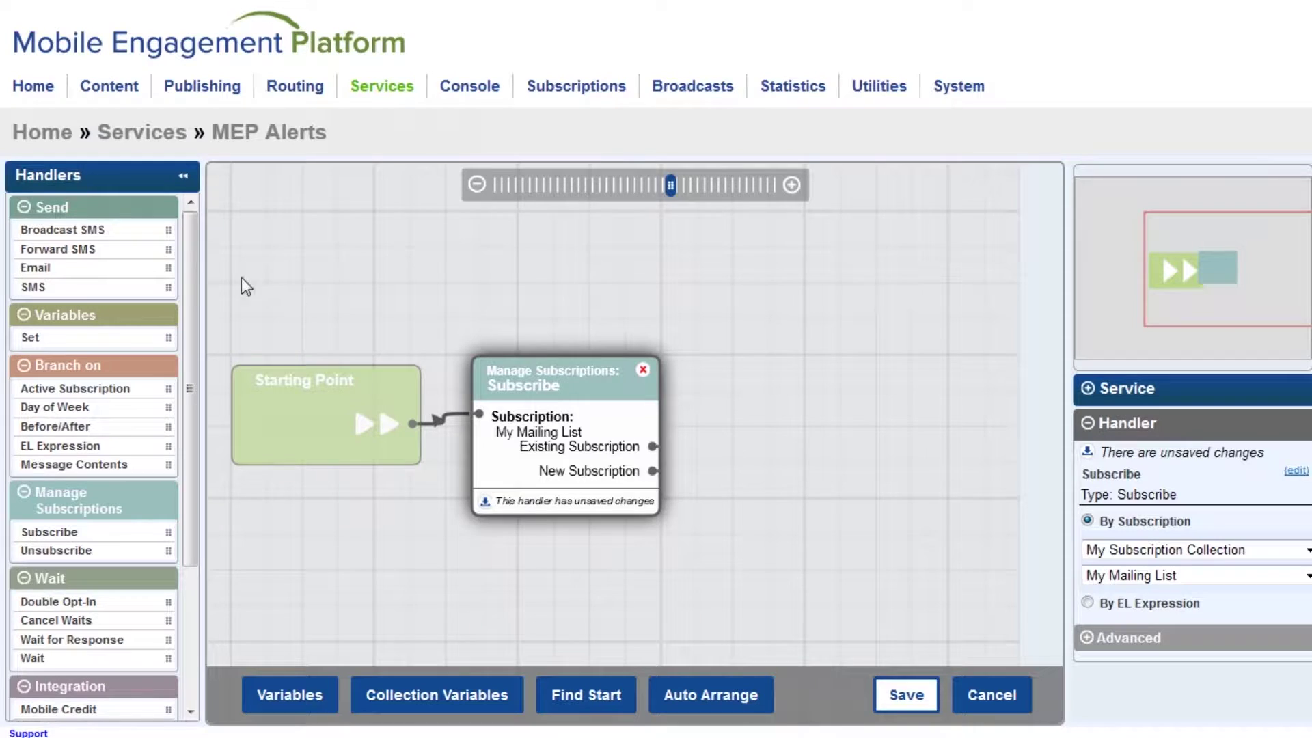
Add an SMS handler right of Subscribe with a 'Welcome to OpenMarket. Thanks…' message.
left_click_drag(41, 287, 727, 483)
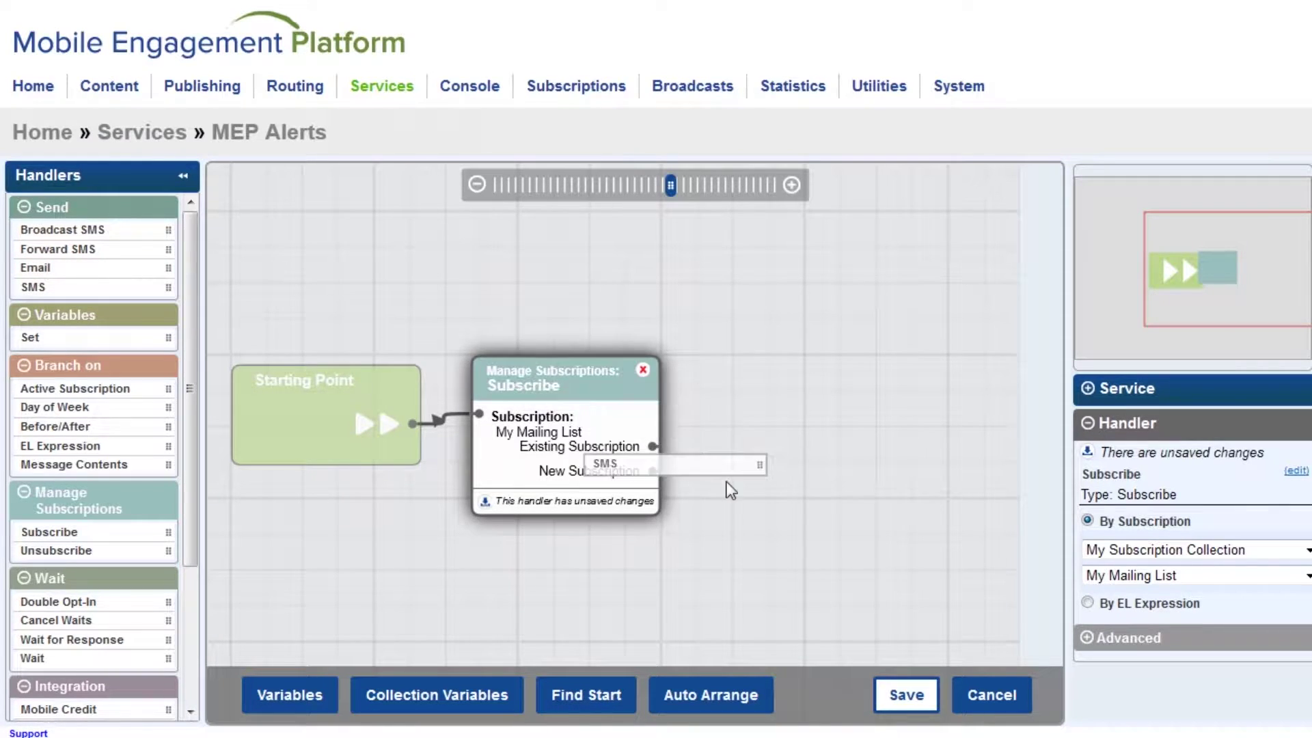
left_click_drag(727, 482, 851, 459)
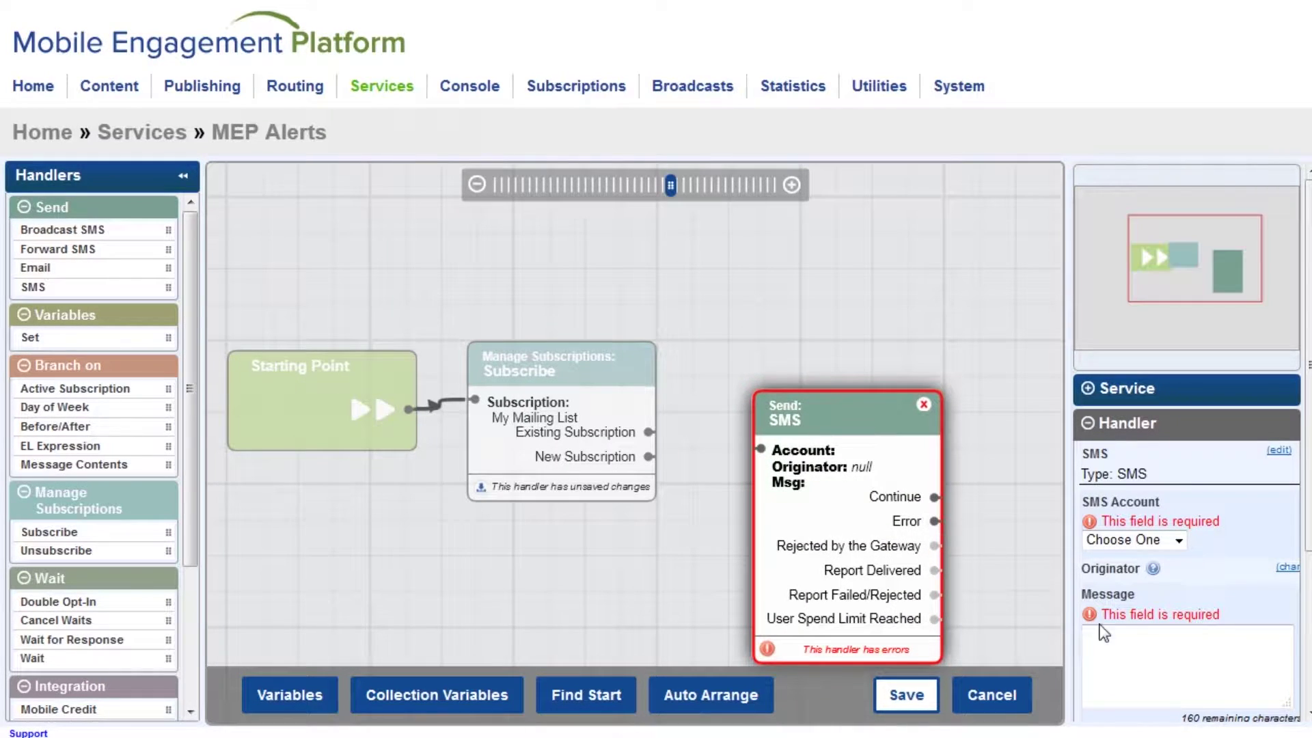
left_click(1104, 635)
type("Welcome to OpenMark")
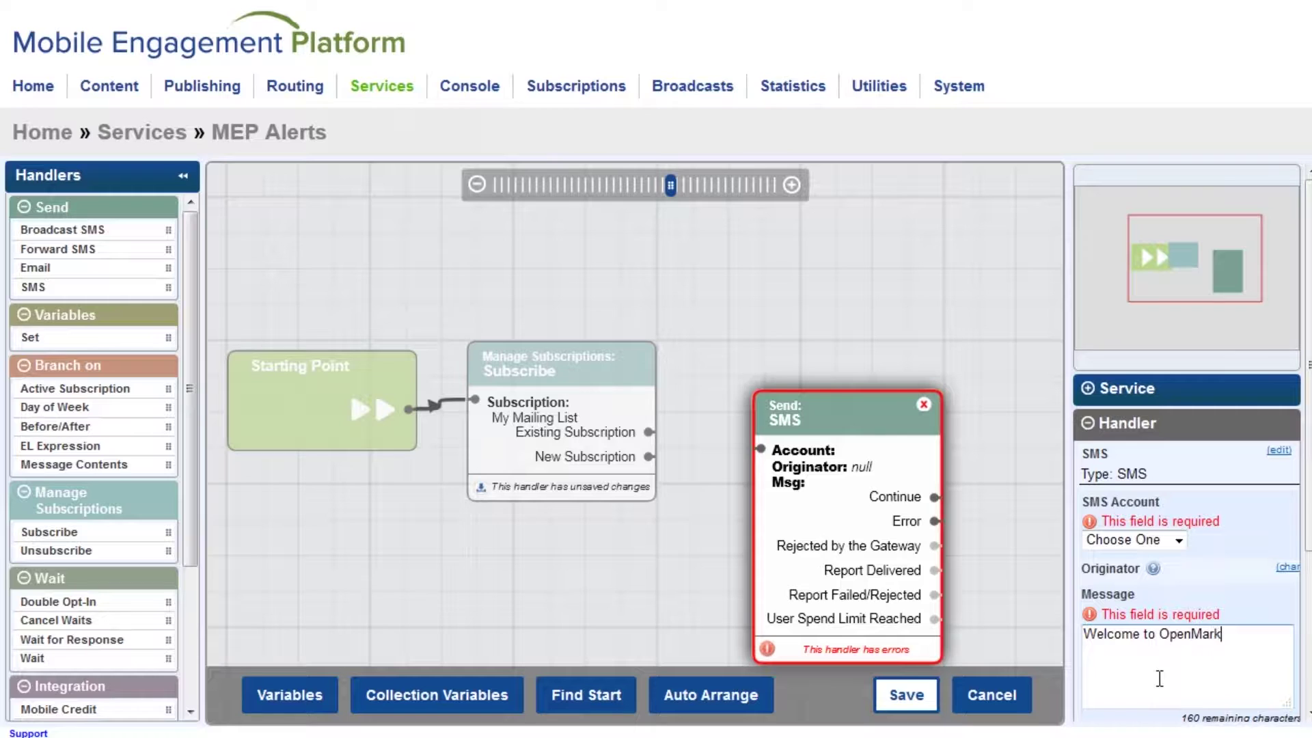
type("et. Thanks for texting i")
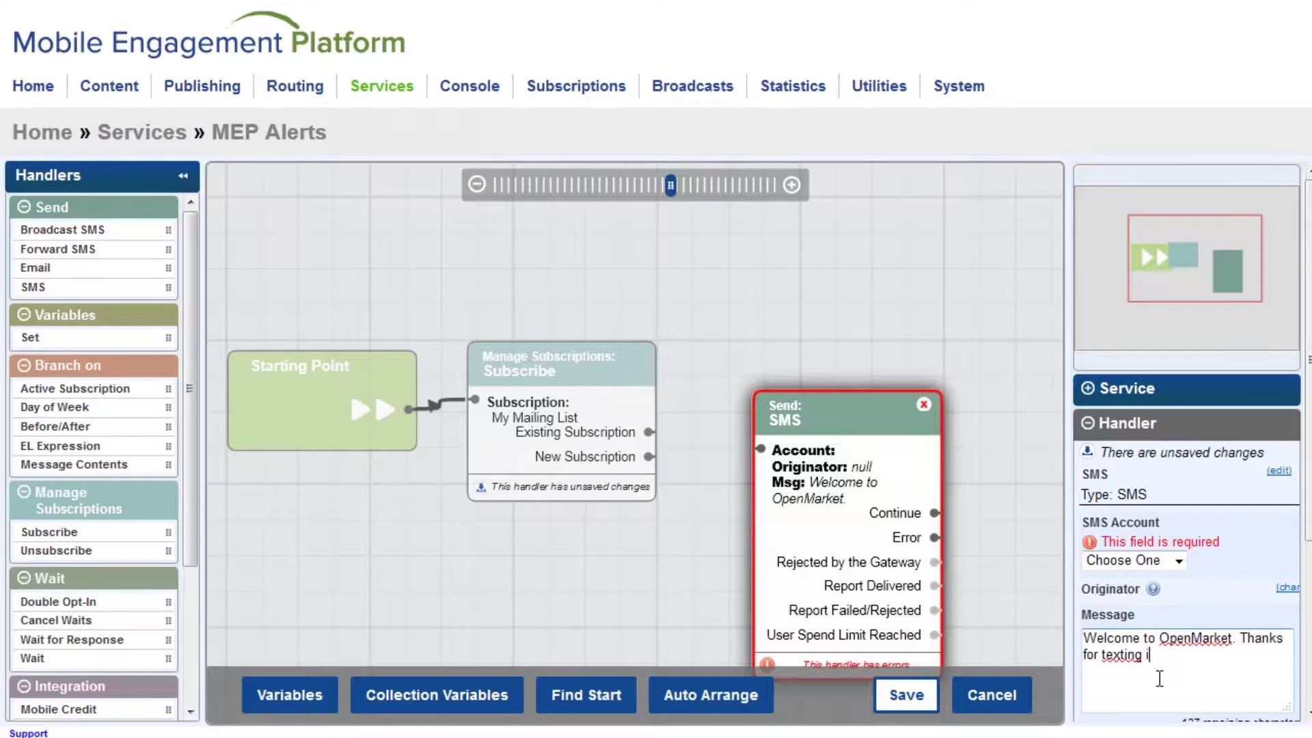
type("n!")
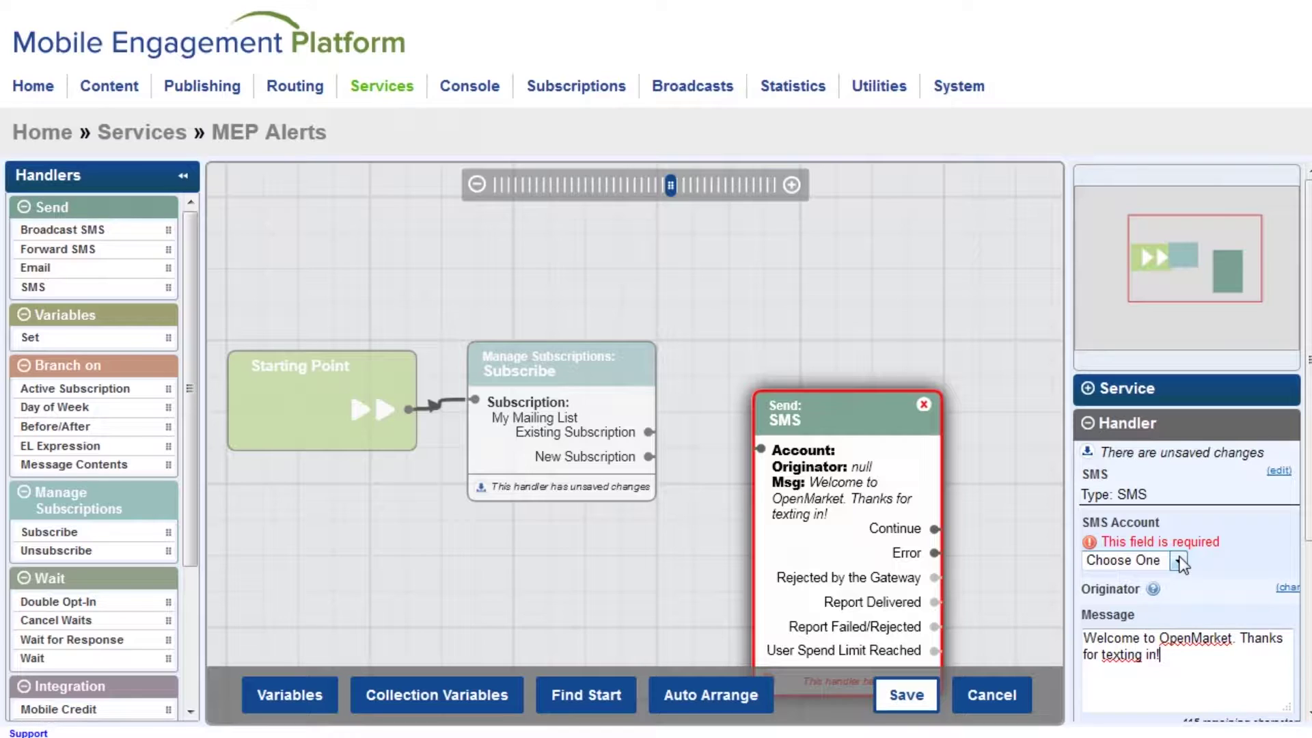
Send the welcome SMS from Bulk SMS and connect new subscriptions to it.
left_click(1178, 560)
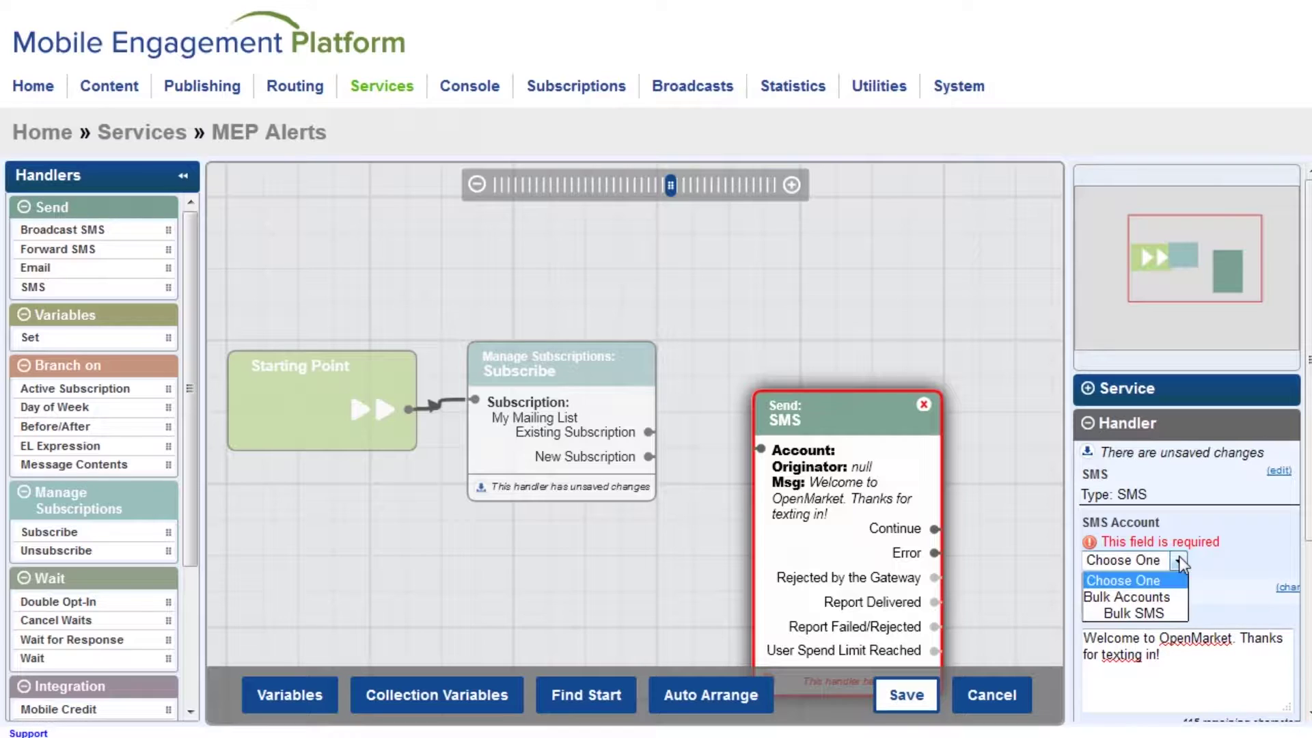
left_click(1143, 612)
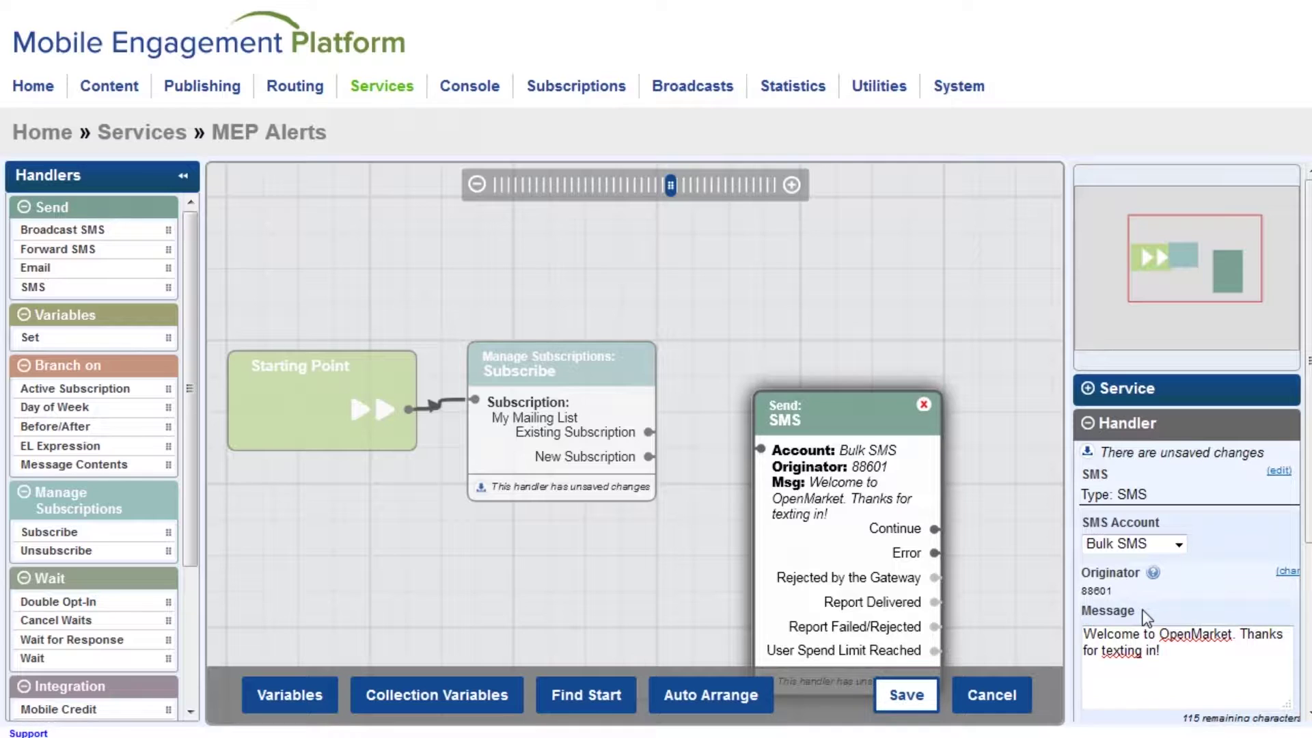
left_click_drag(649, 456, 764, 454)
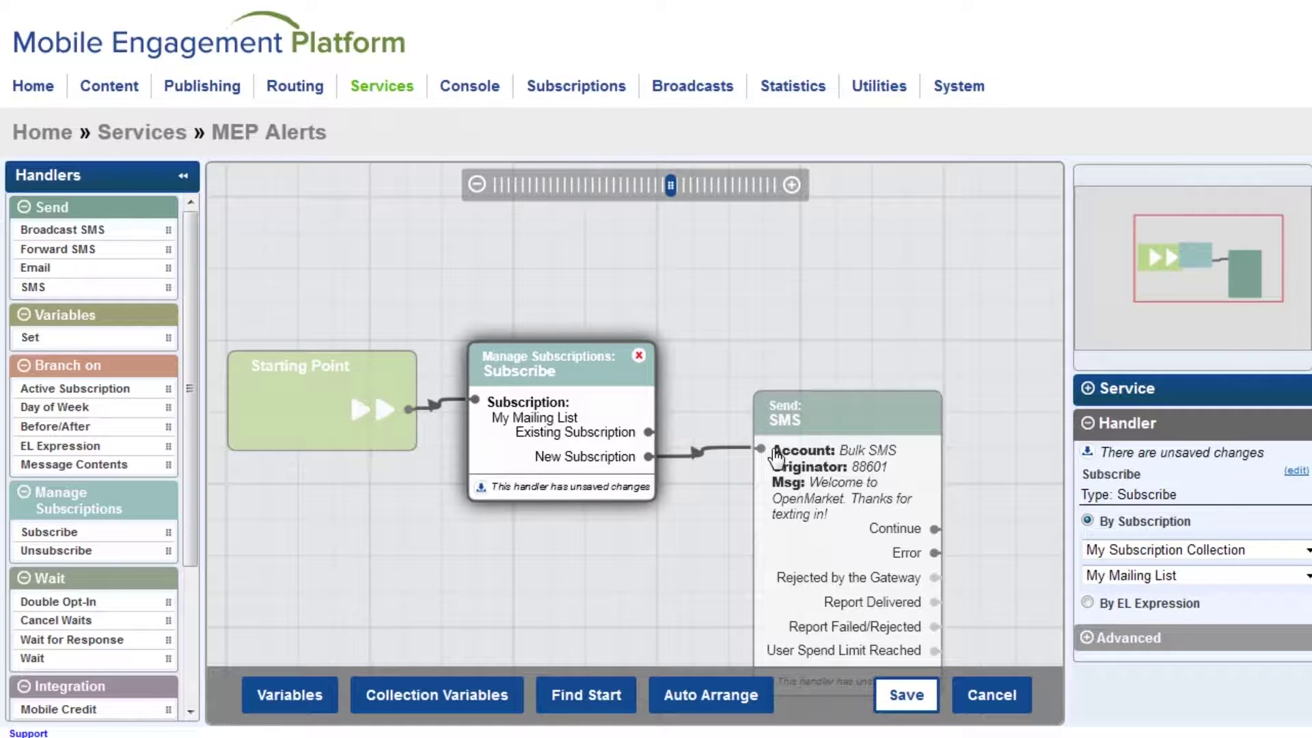
Shift the workflow down and bring a second SMS handler onto the canvas.
left_click_drag(726, 311, 717, 392)
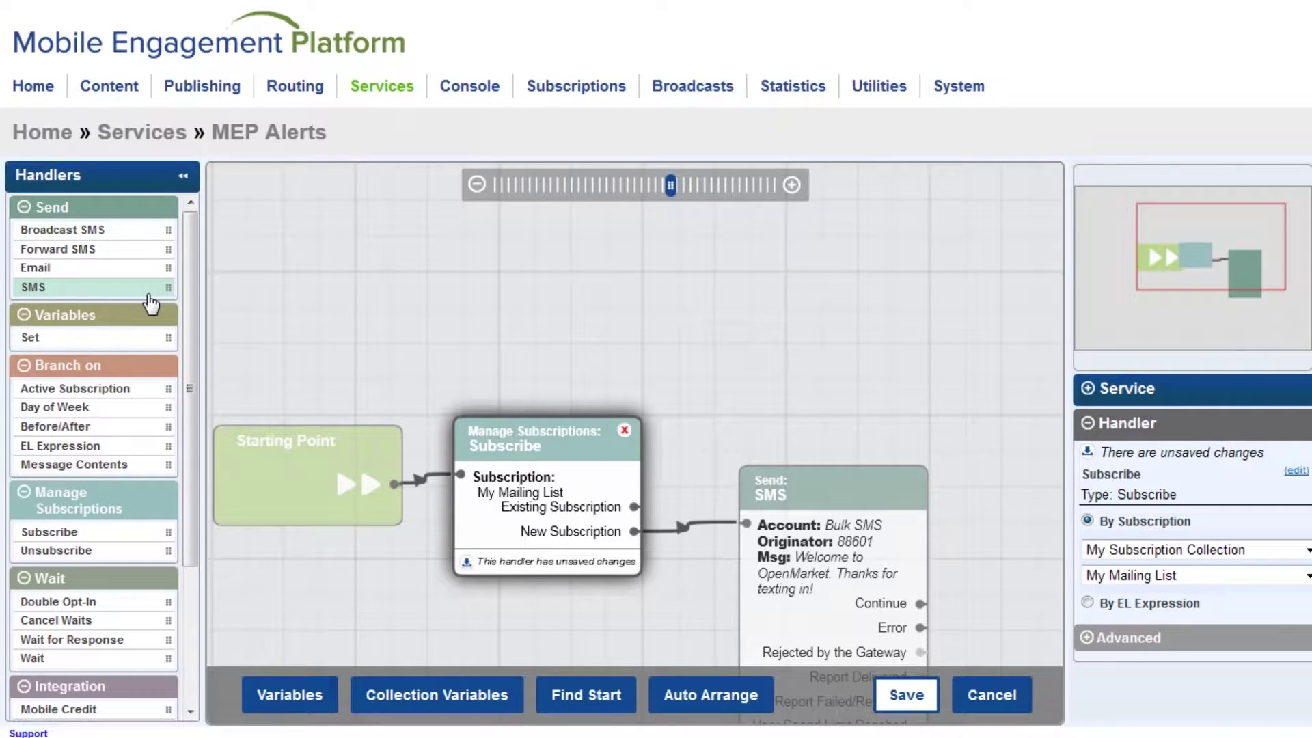
left_click_drag(149, 298, 822, 243)
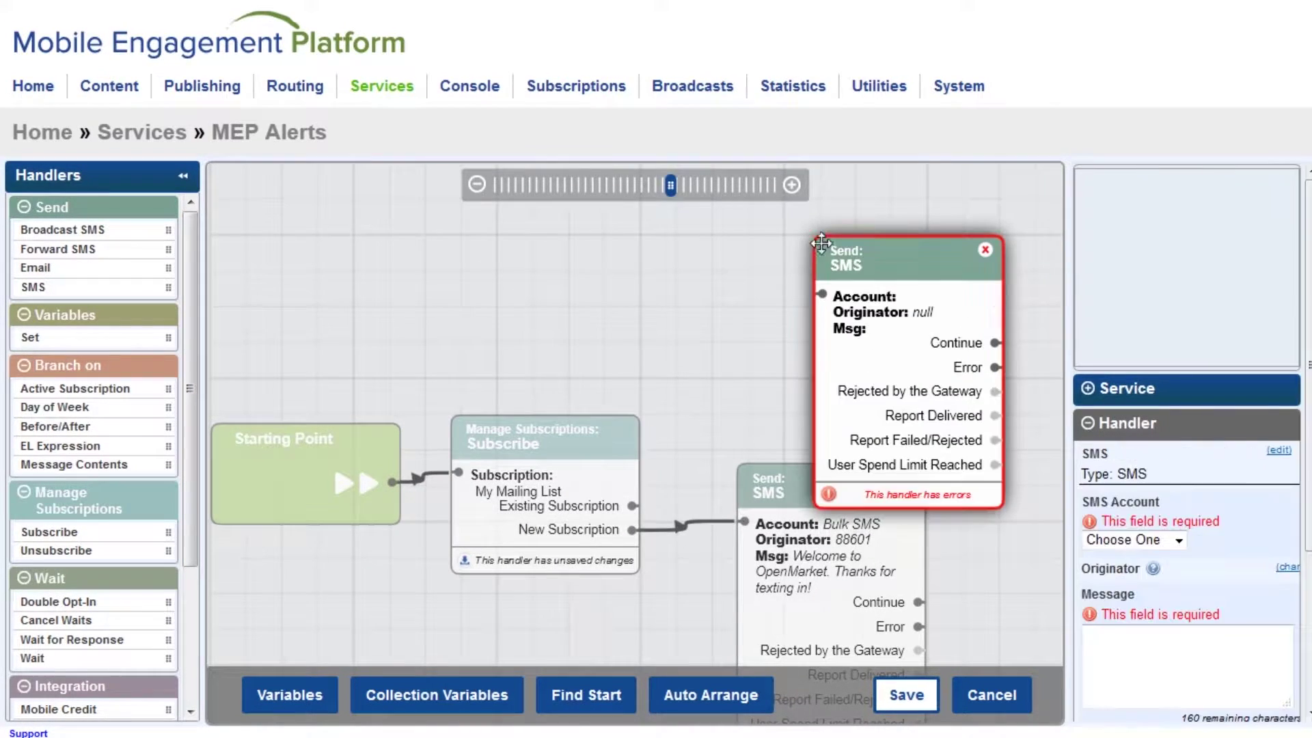
Place the second SMS above the welcome SMS, reading 'You are already subscribed.' from Bulk SMS.
left_click_drag(821, 242, 732, 173)
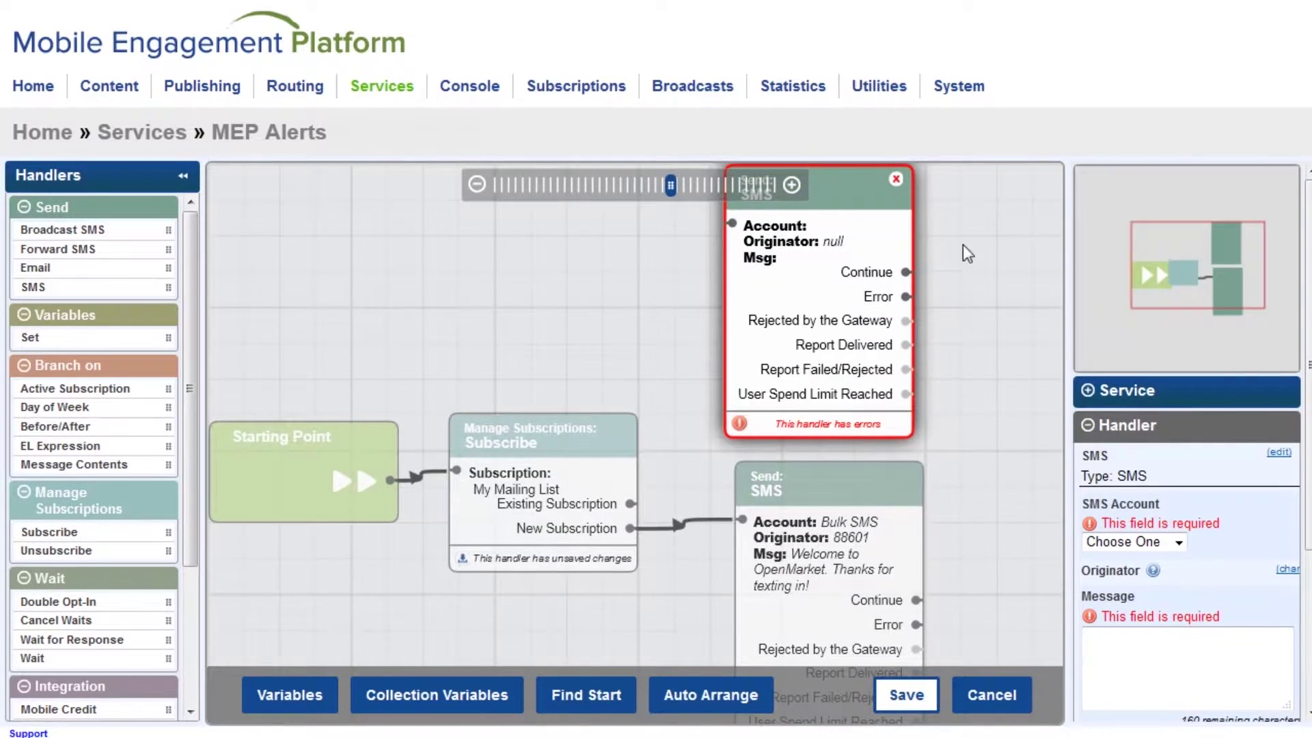
scroll(967, 253, "down", 1)
scroll(981, 297, "down", 1)
left_click(1145, 664)
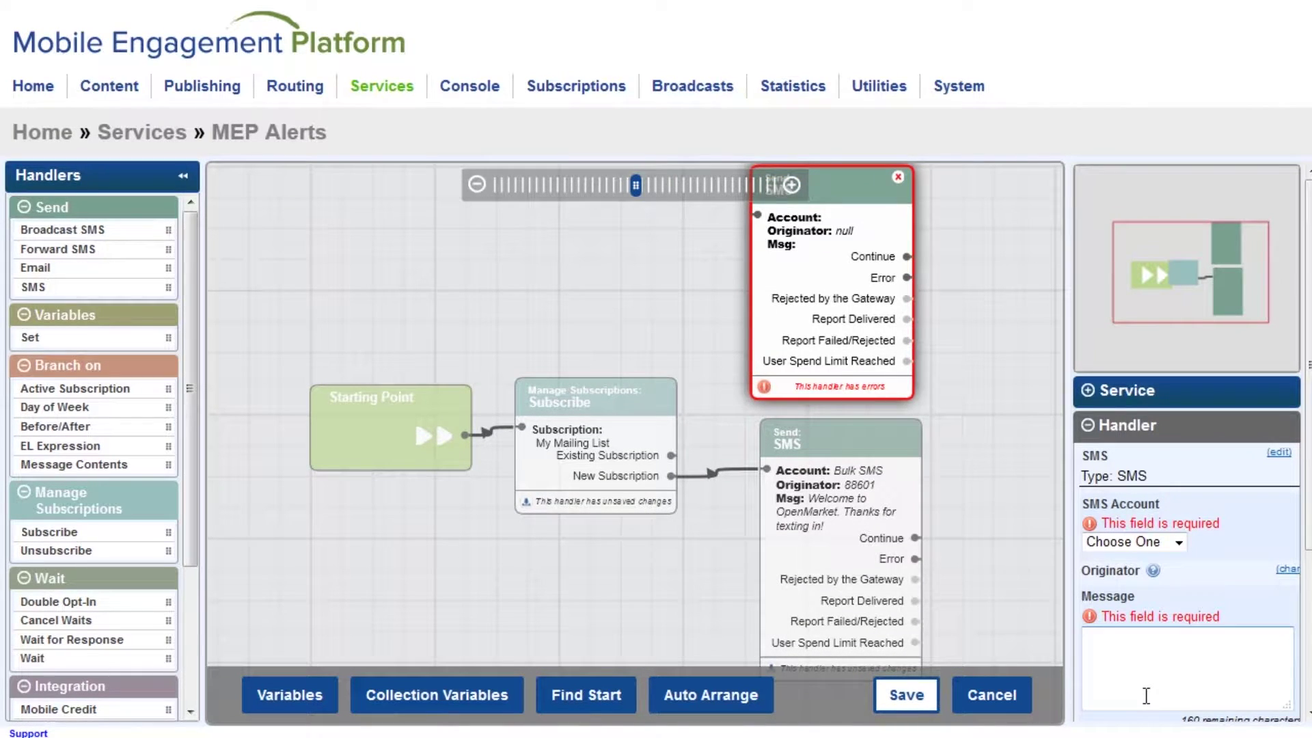
type("You are already ")
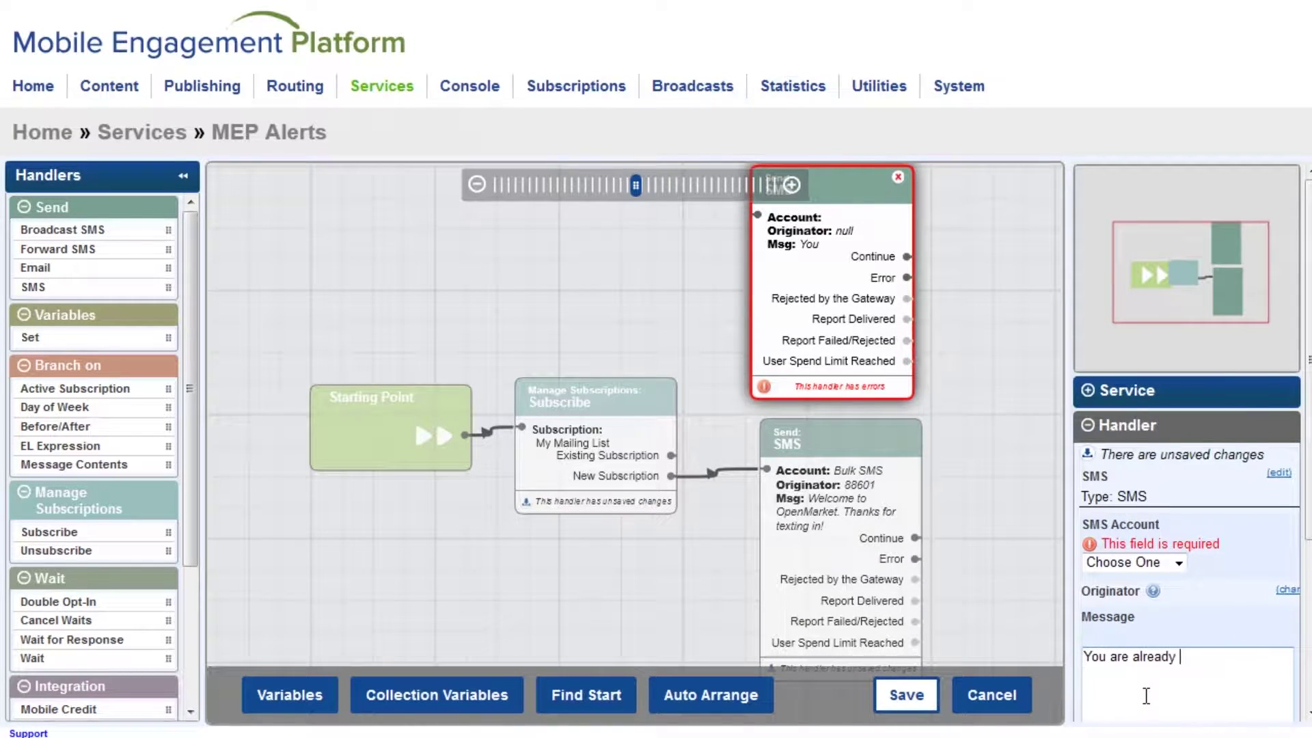
type("subscribed.")
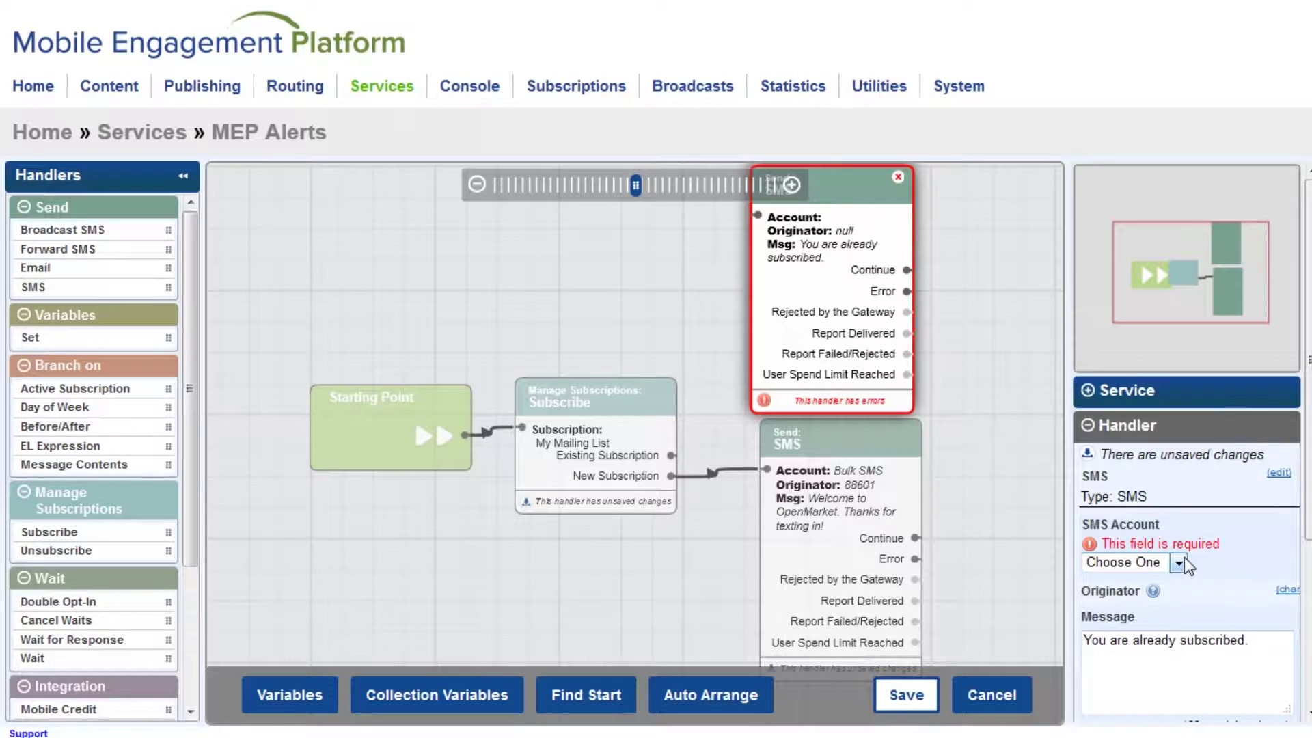
left_click(1184, 557)
left_click(1139, 615)
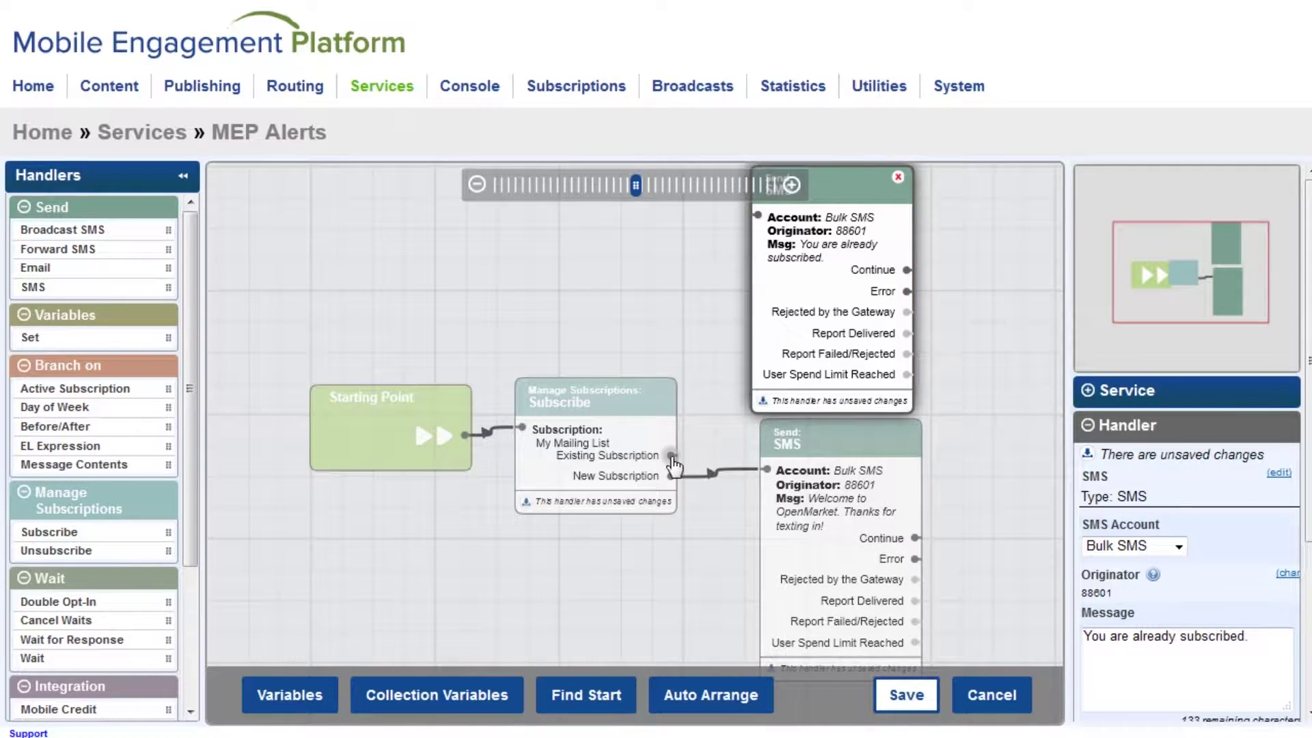
Route existing subscriptions to the already-subscribed SMS, tidy the layout, and save the workflow.
left_click_drag(672, 456, 756, 217)
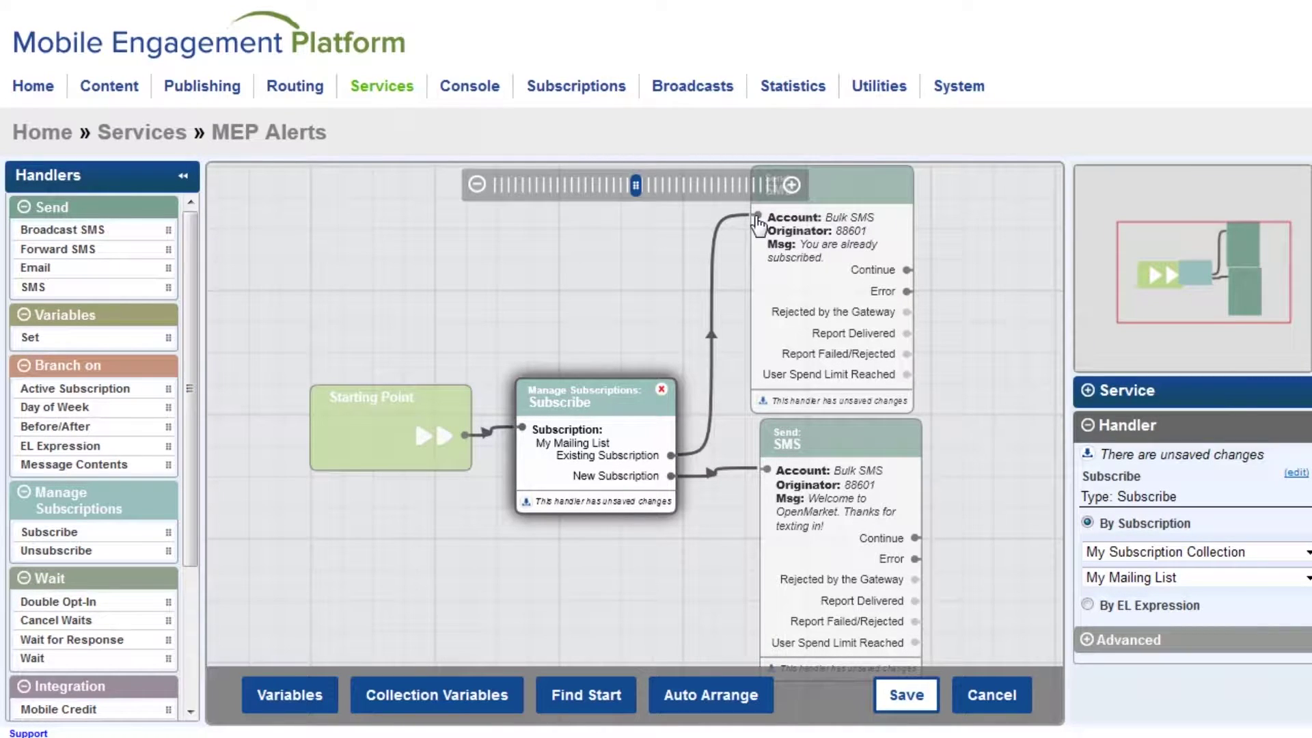
scroll(902, 295, "down", 2)
scroll(894, 353, "down", 2)
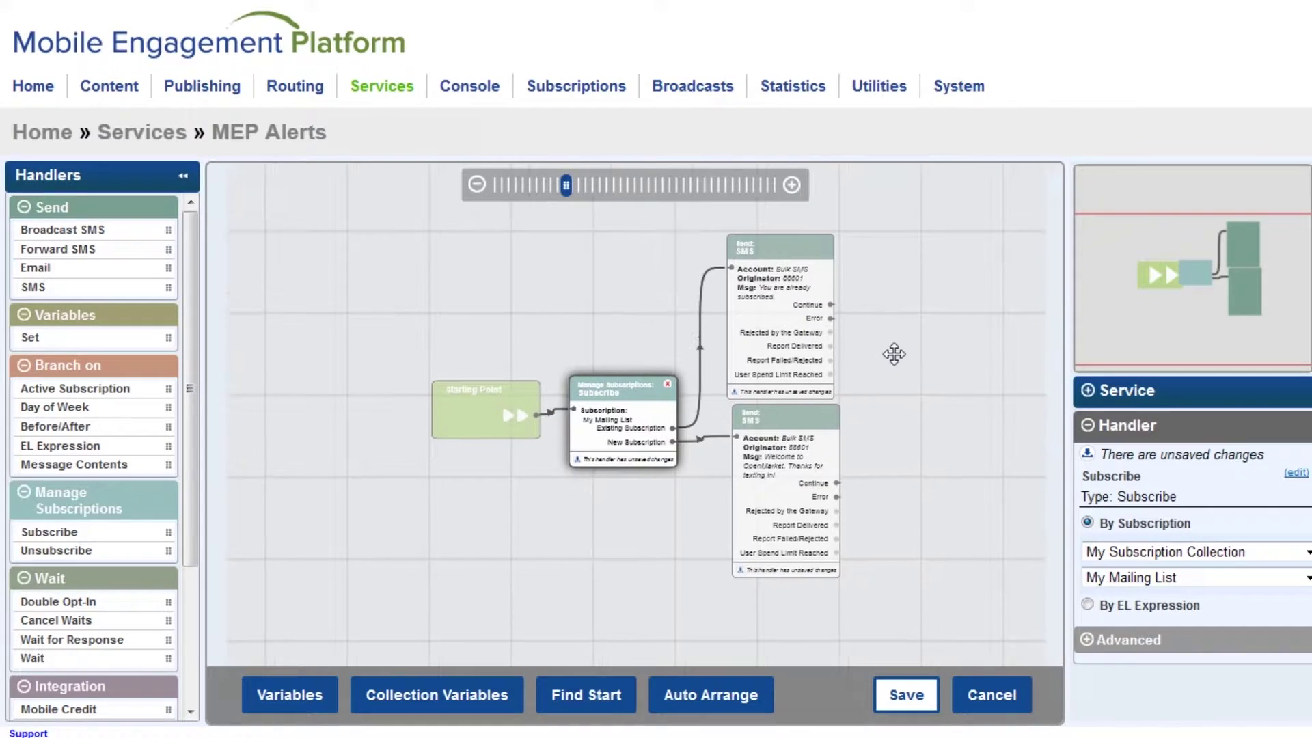
left_click_drag(753, 336, 774, 312)
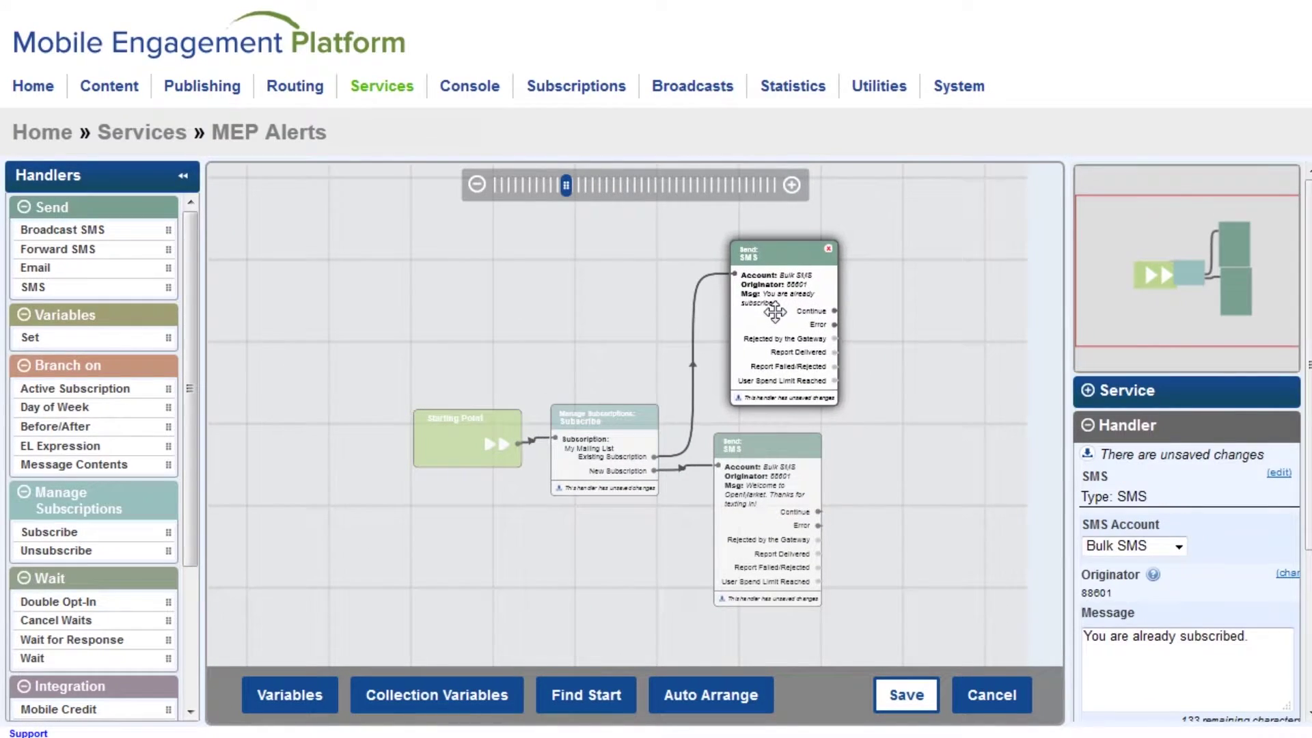
left_click_drag(754, 452, 772, 451)
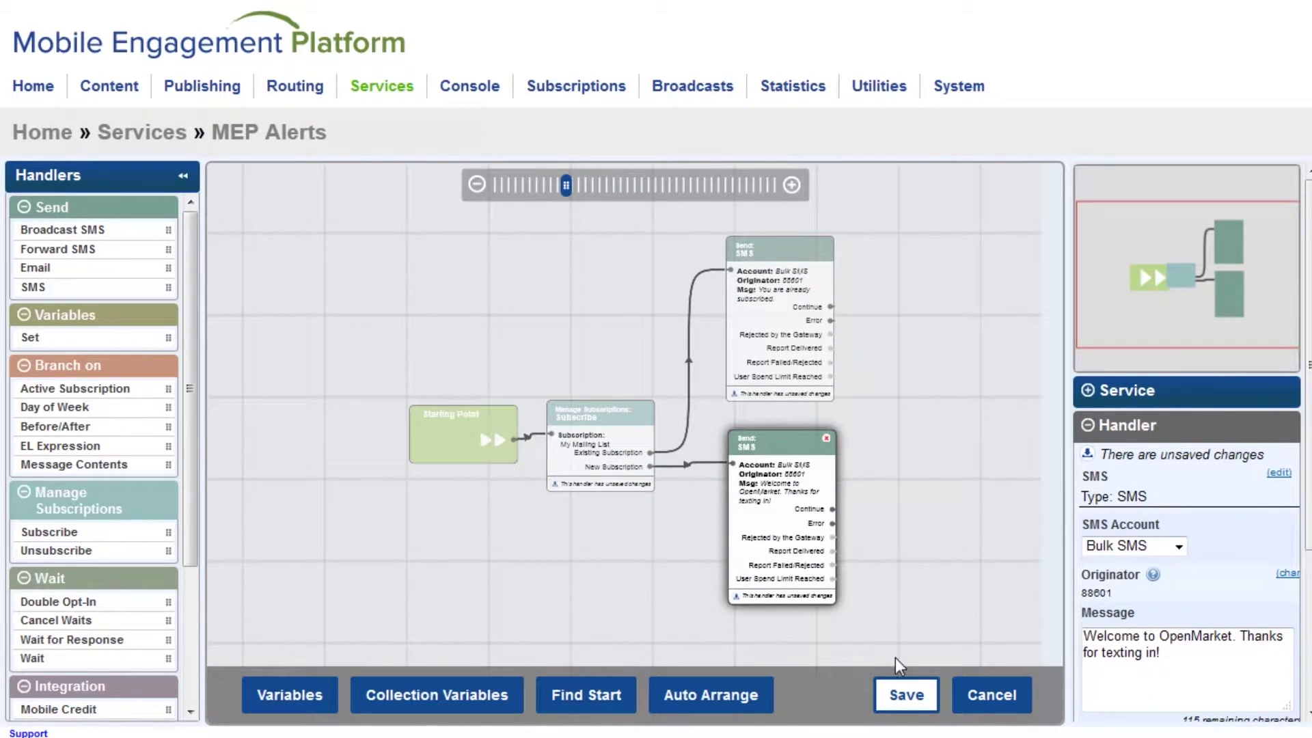
left_click(902, 695)
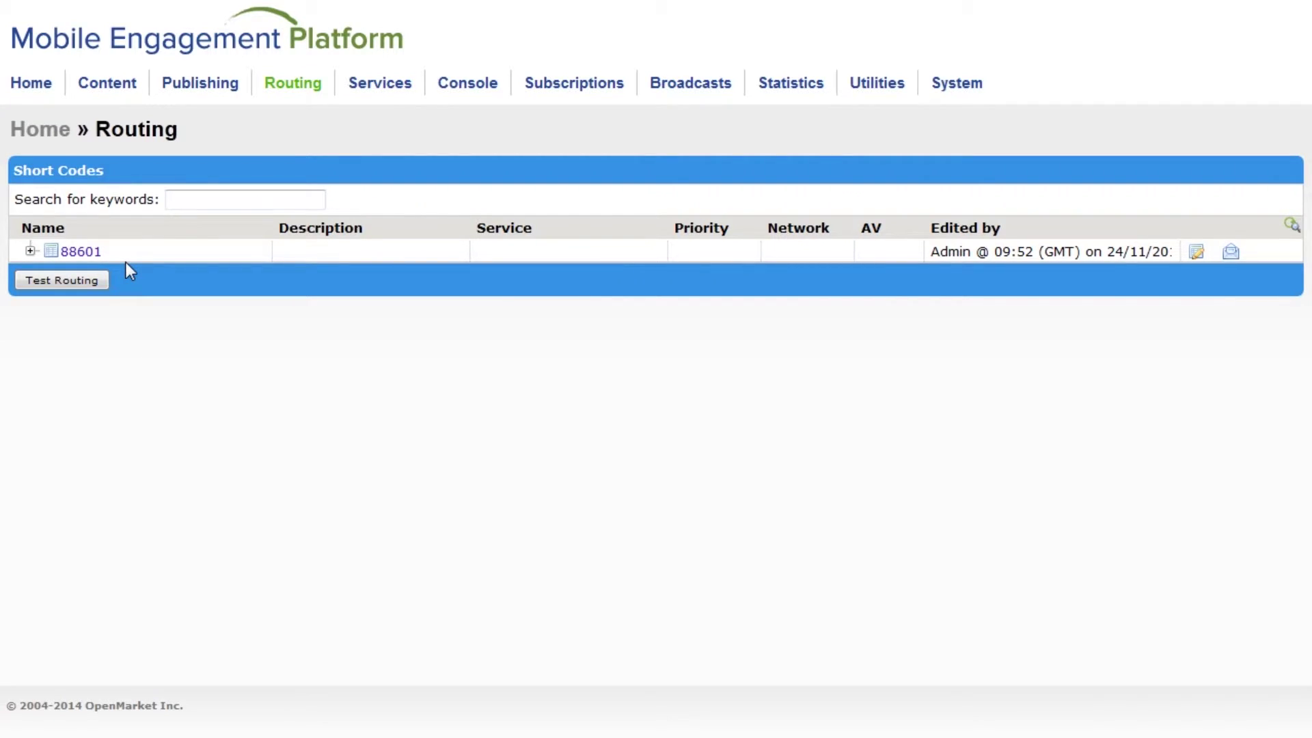
Add keyword JOIN on short code 88601, routed to My Alert Services > MEP Alerts.
left_click(30, 252)
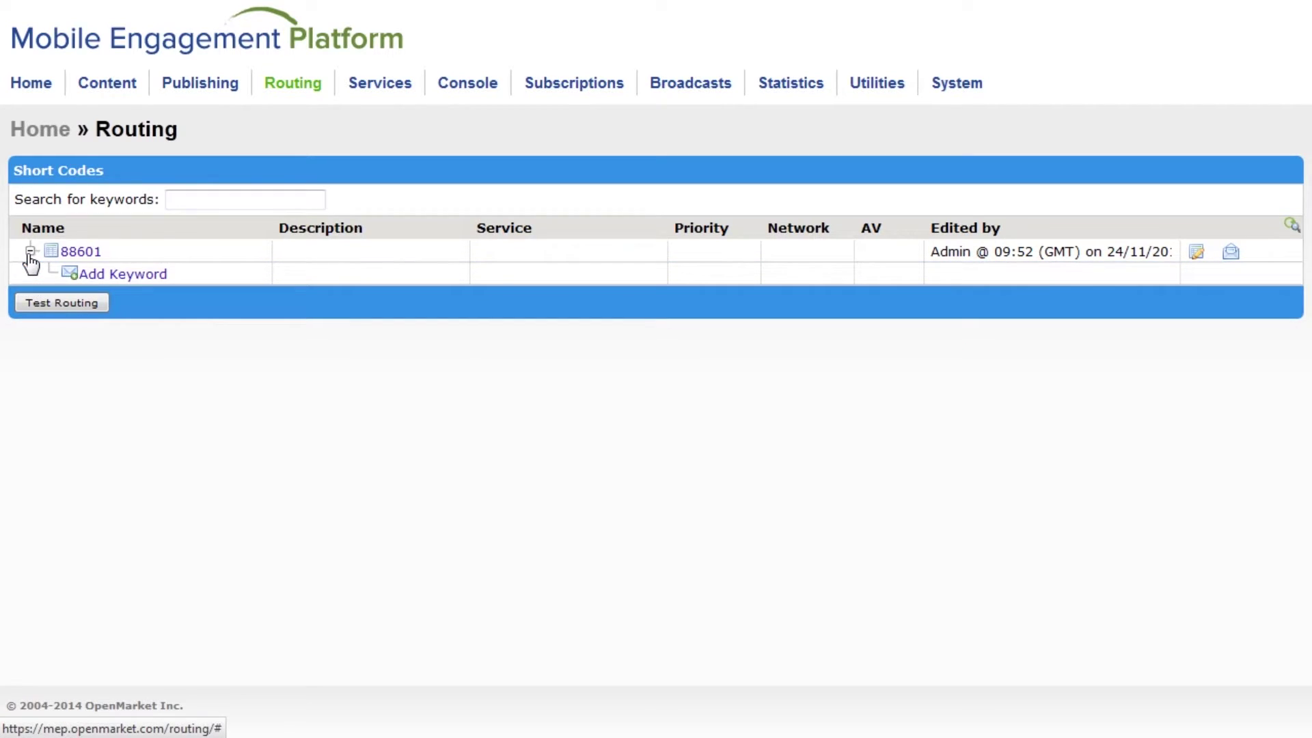
left_click(127, 280)
left_click(501, 292)
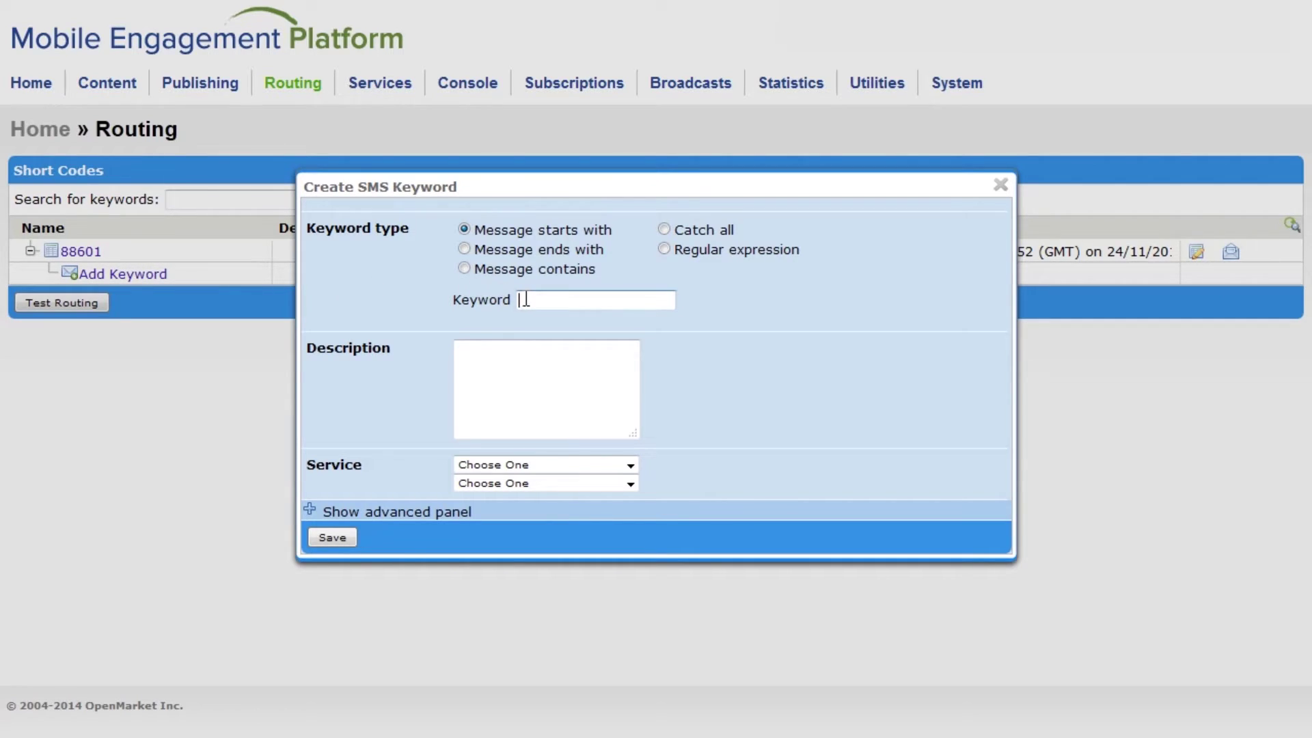
left_click(784, 351)
type("JOIN")
left_click(629, 465)
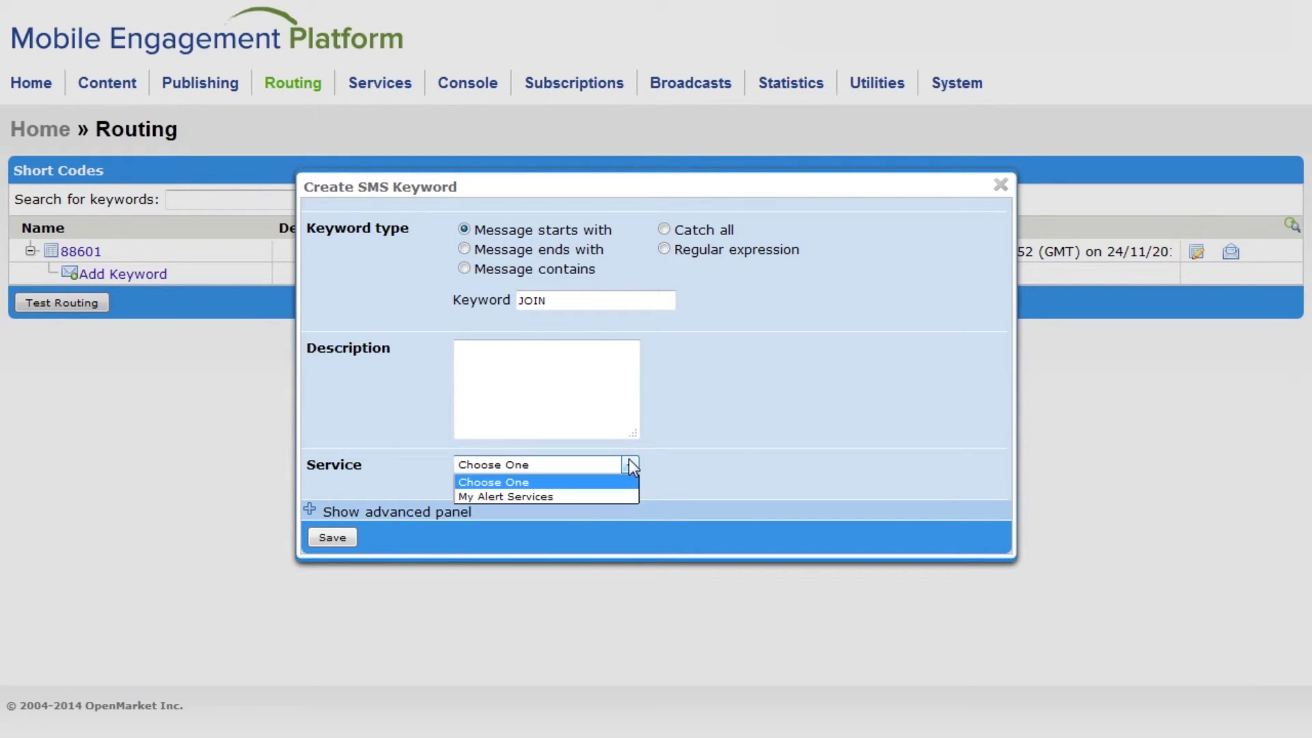
left_click(628, 491)
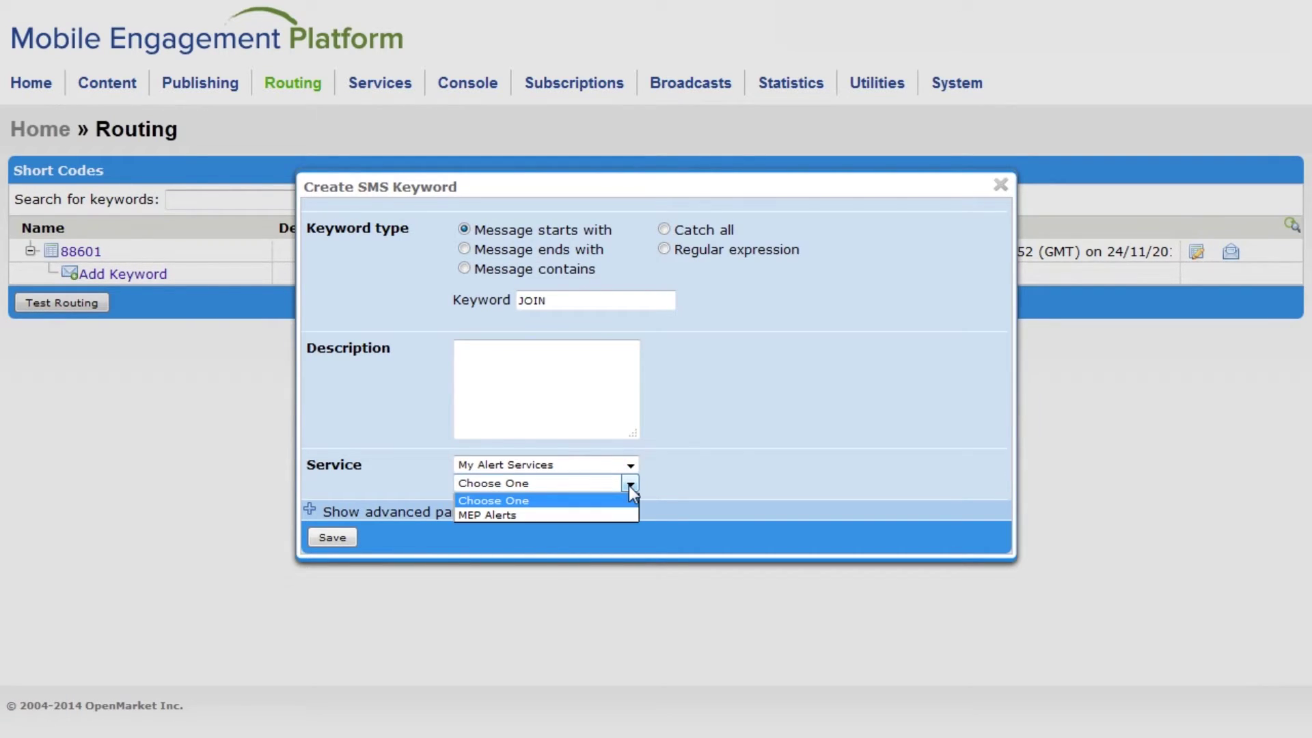
left_click(629, 517)
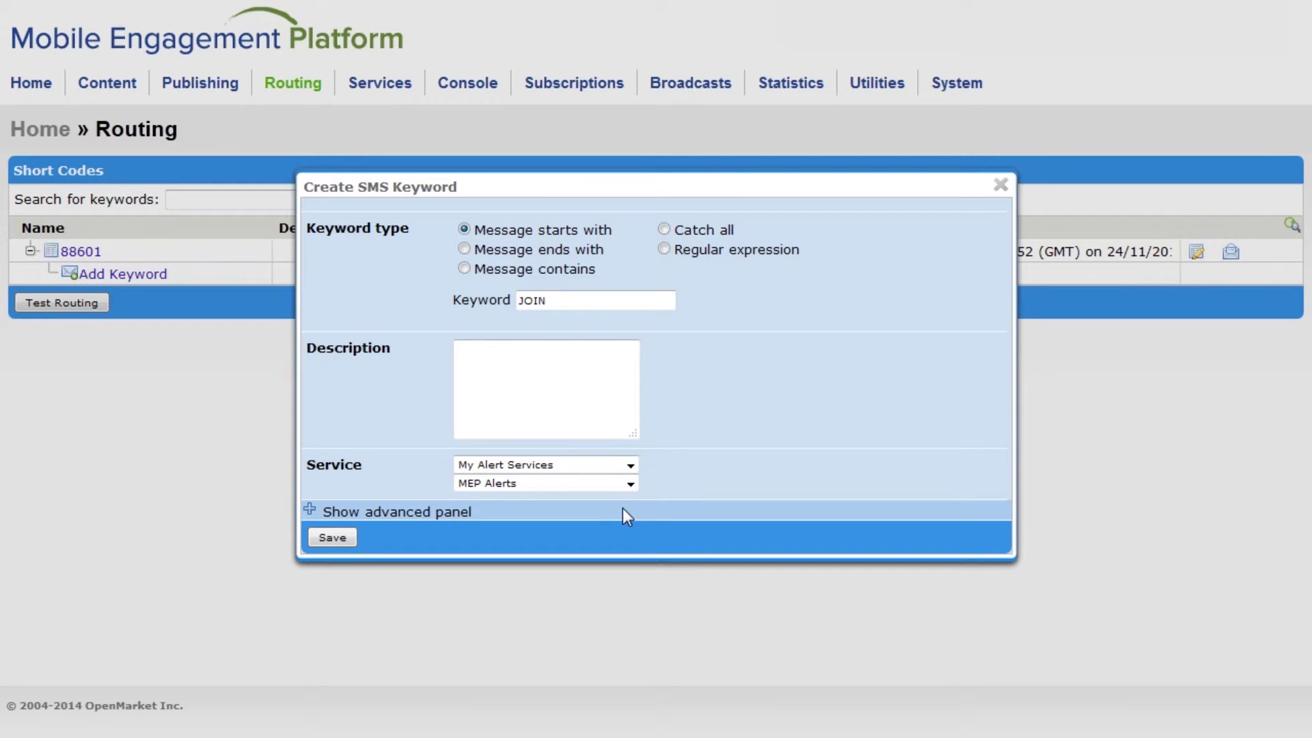
left_click(339, 539)
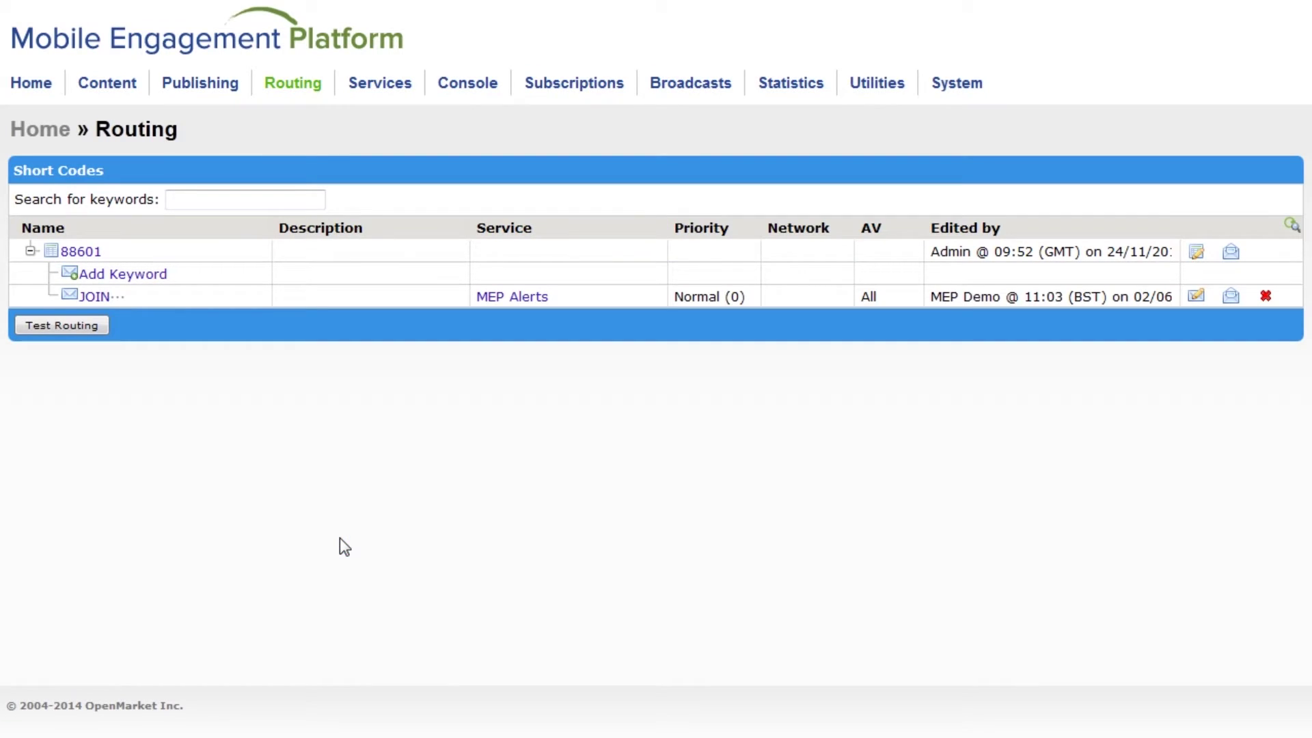